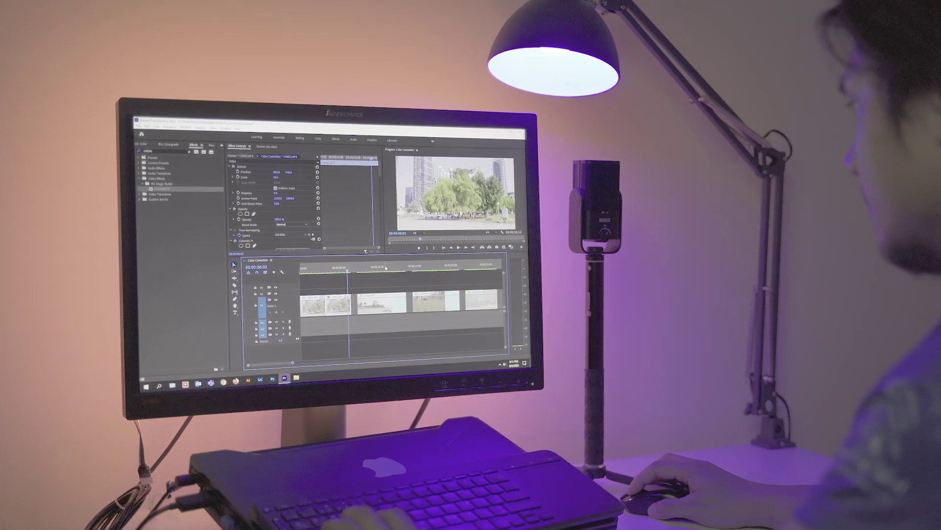
{"action": "key", "text": "c"}
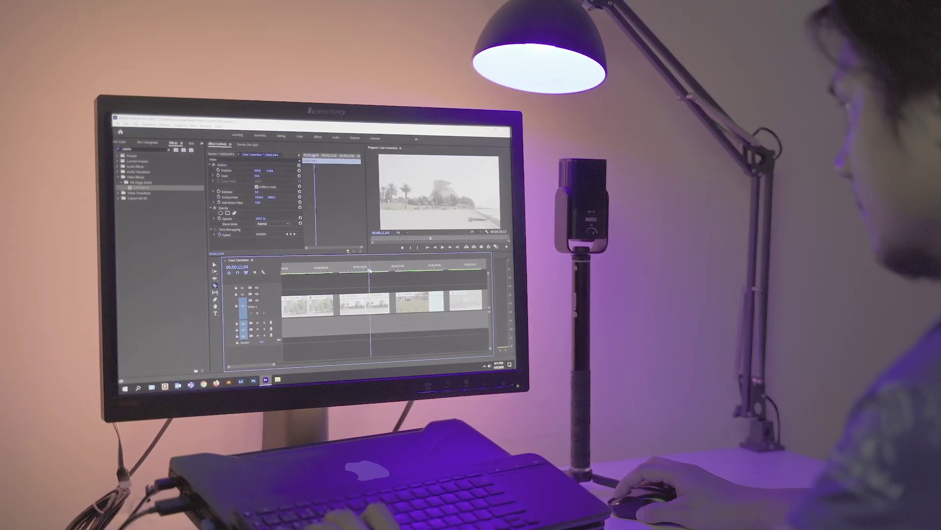
{"action": "key", "text": "v"}
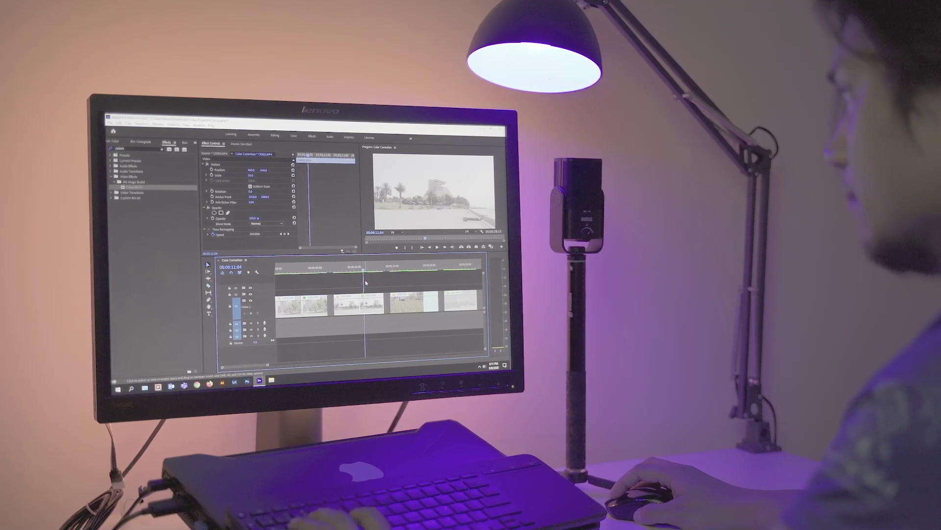
{"action": "left_click_drag", "start_coordinate": [131, 189], "coordinate": [310, 251]}
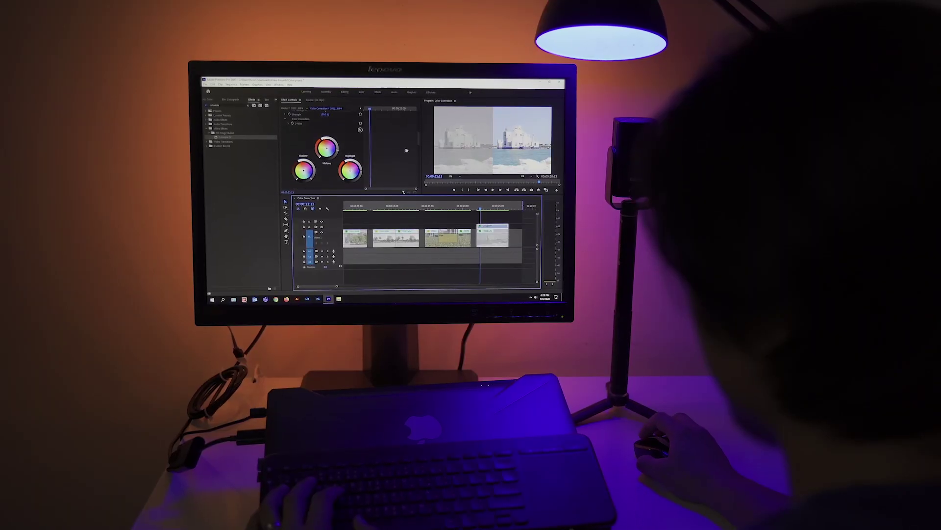
{"action": "left_click_drag", "start_coordinate": [418, 142], "coordinate": [419, 142]}
{"action": "scroll", "coordinate": [419, 143], "scroll_direction": "up", "scroll_amount": 2}
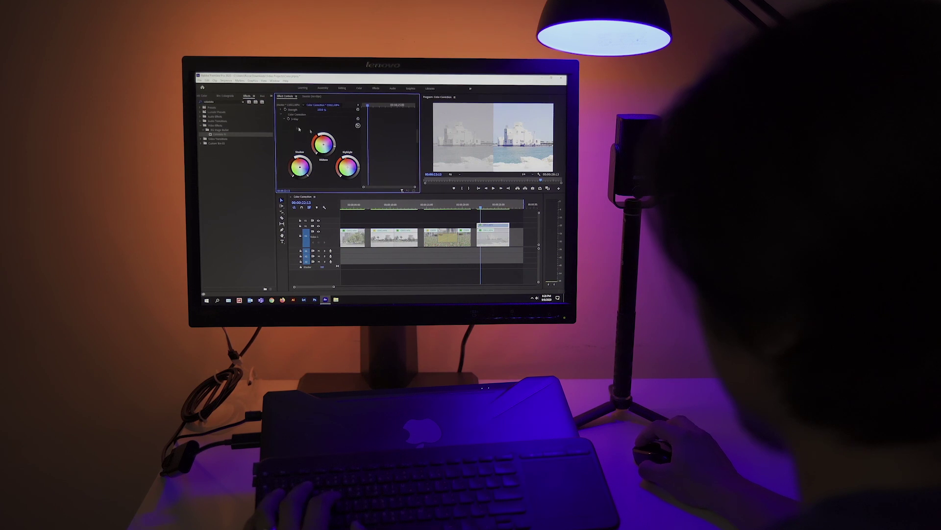
{"action": "left_click_drag", "start_coordinate": [417, 141], "coordinate": [416, 149]}
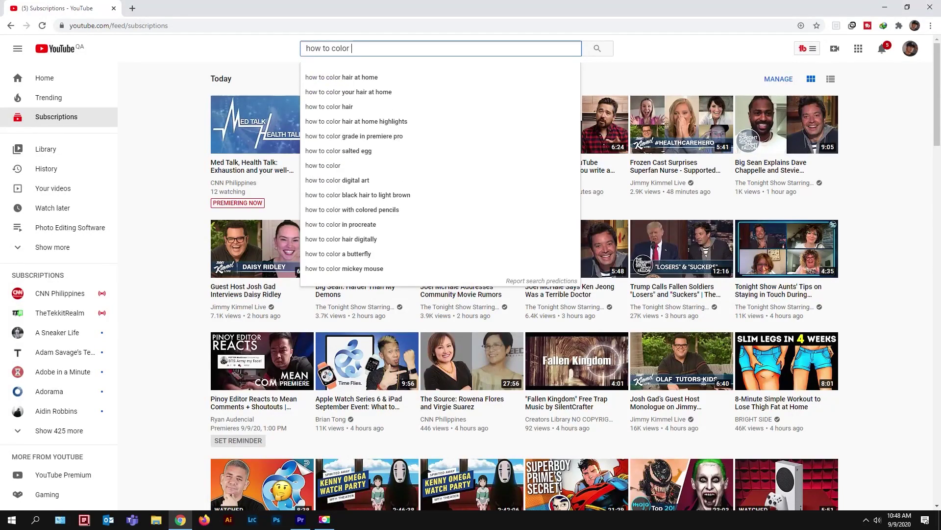
Step: Search YouTube for "how to color correct" and look through the results
{"action": "type", "text": "ow to color correct"}
{"action": "key", "text": "Return"}
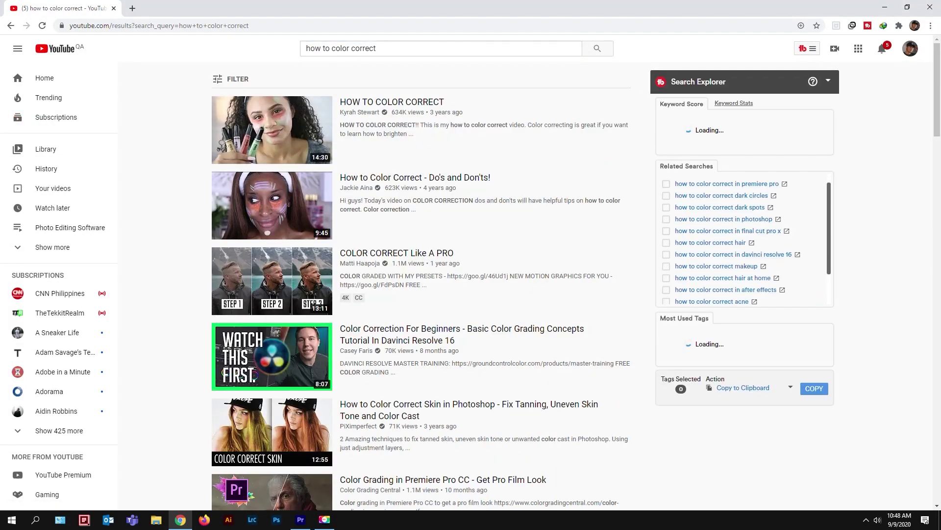
{"action": "scroll", "coordinate": [422, 285], "scroll_direction": "down", "scroll_amount": 6}
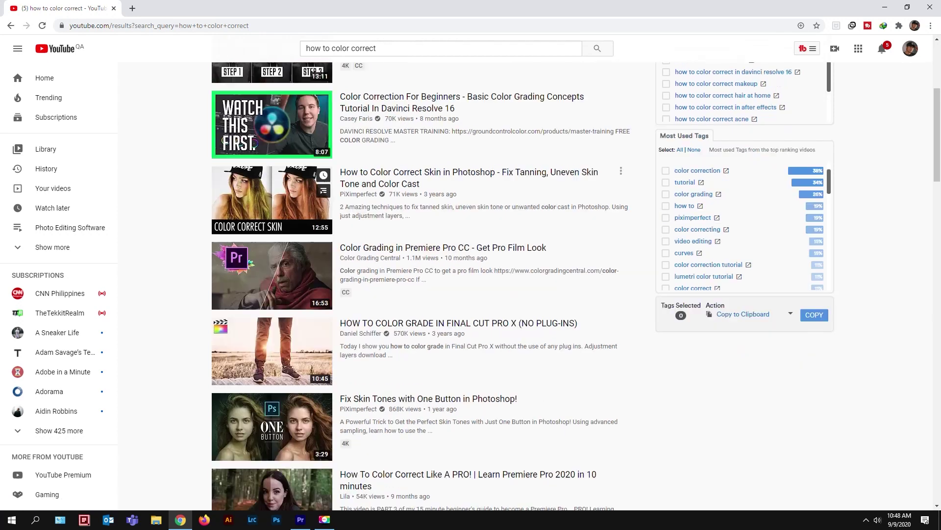
{"action": "scroll", "coordinate": [422, 284], "scroll_direction": "down", "scroll_amount": 8}
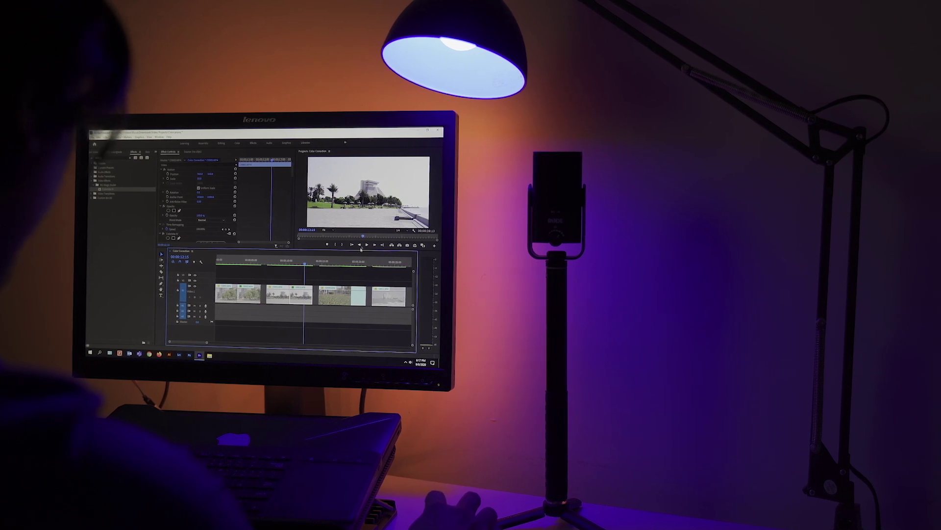
{"action": "left_click", "coordinate": [335, 265]}
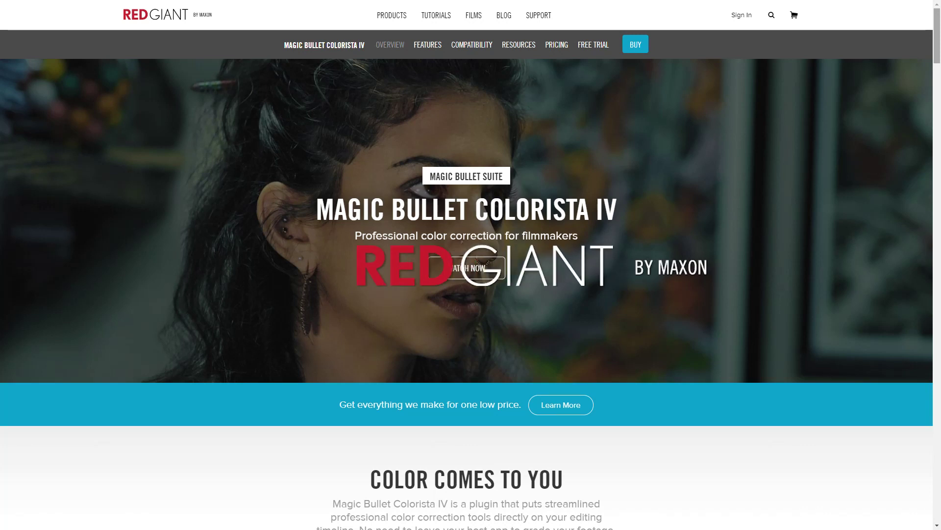
Step: Read through the Magic Bullet Colorista IV product page on the Red Giant website
{"action": "scroll", "coordinate": [471, 265], "scroll_direction": "down", "scroll_amount": 8}
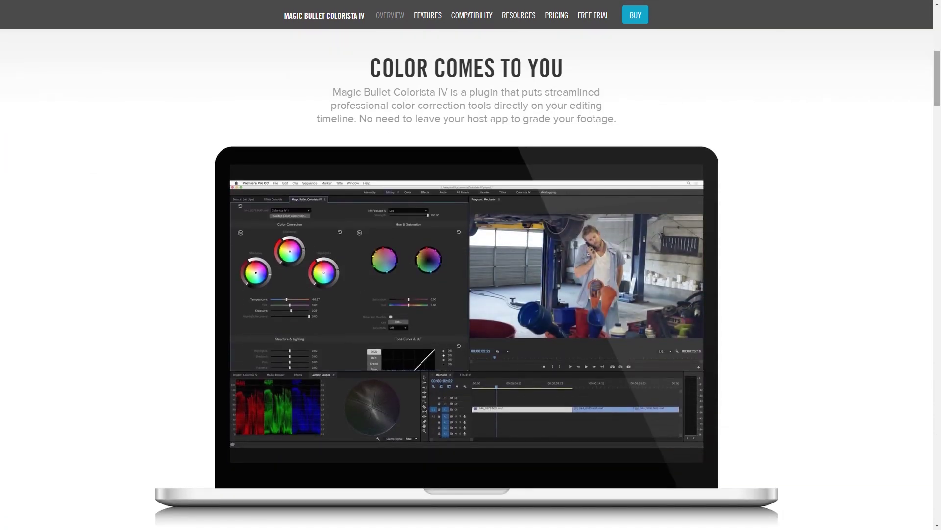
{"action": "scroll", "coordinate": [471, 265], "scroll_direction": "down", "scroll_amount": 10}
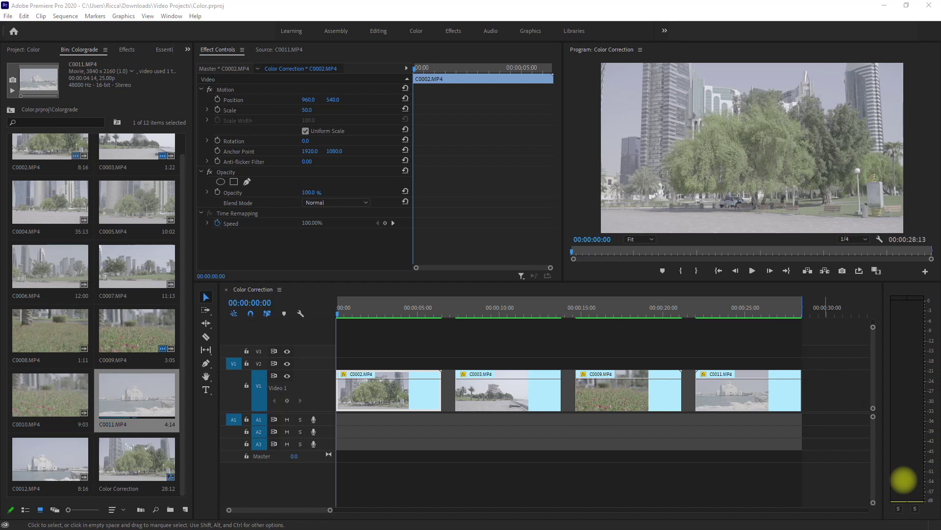
Step: Play through the Color Correction sequence in Premiere Pro and return the playhead to its start
{"action": "left_click", "coordinate": [815, 488]}
{"action": "key", "text": "space"}
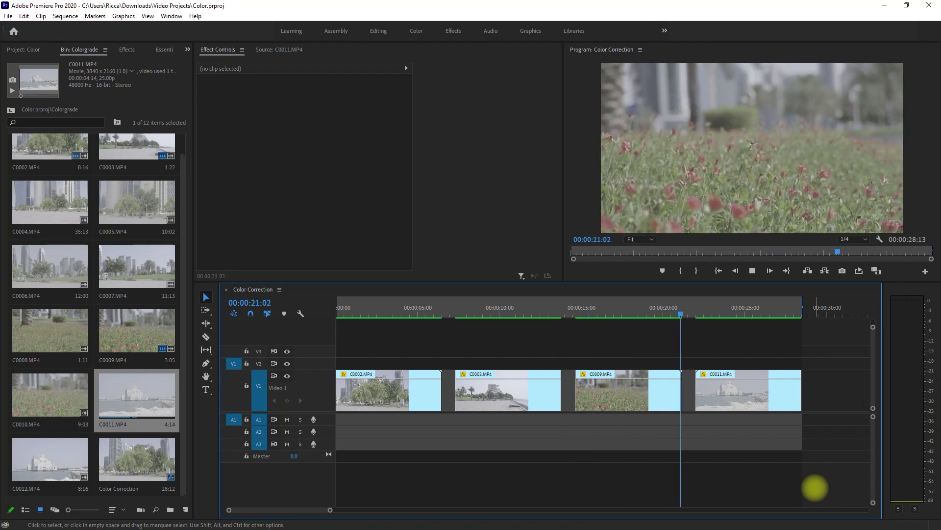
{"action": "key", "text": "Home"}
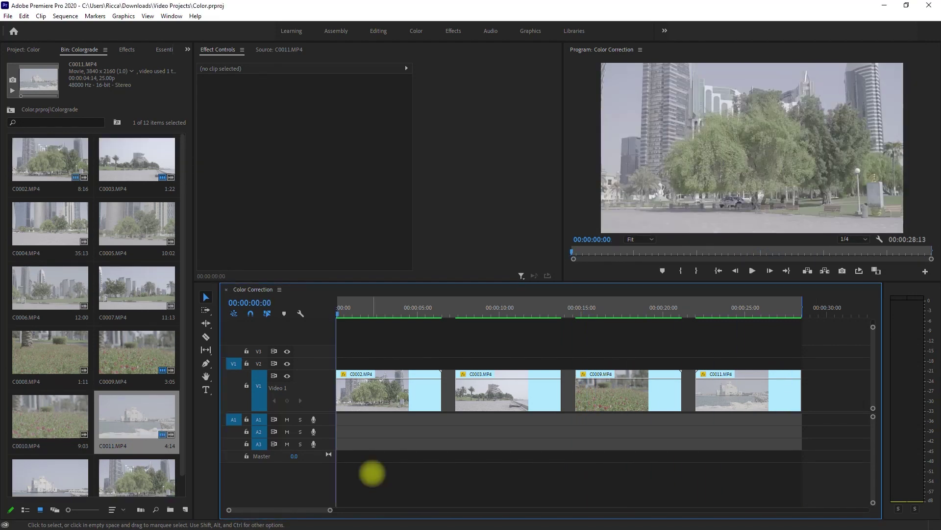
Step: Split the C0002.MP4 clip near its middle with the Razor tool and return to the Selection tool
{"action": "left_click", "coordinate": [206, 337]}
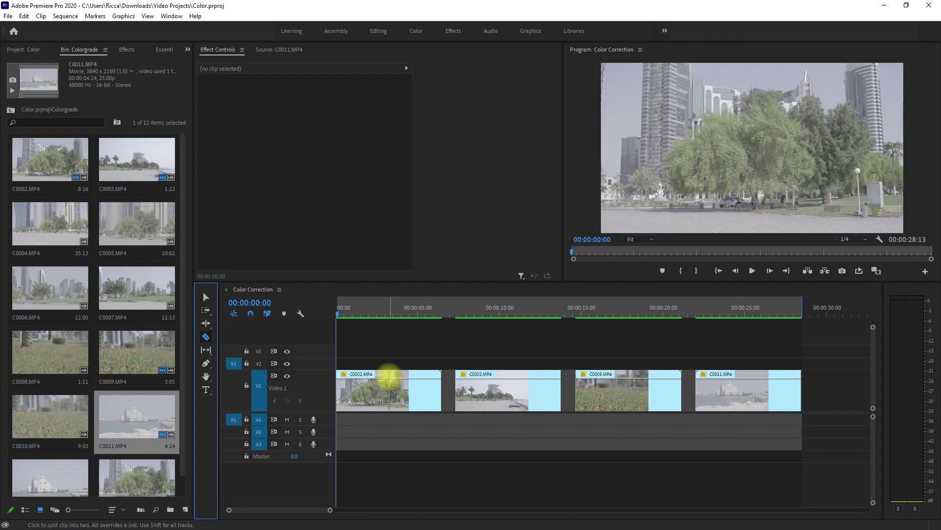
{"action": "left_click", "coordinate": [386, 374]}
{"action": "key", "text": "v"}
Step: Find the Colorista IV effect by searching for "colorista" and apply it to the second half of C0002.MP4
{"action": "left_click", "coordinate": [127, 49]}
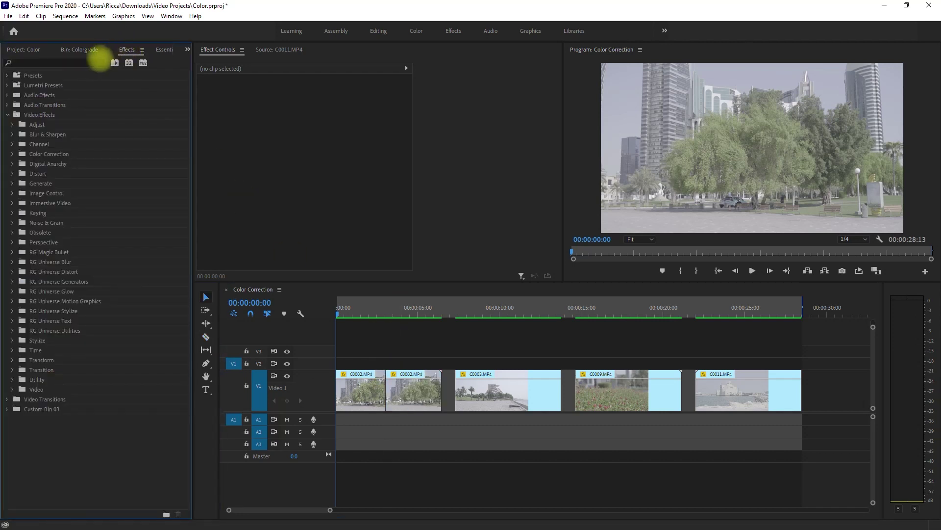
{"action": "type", "text": "colorista"}
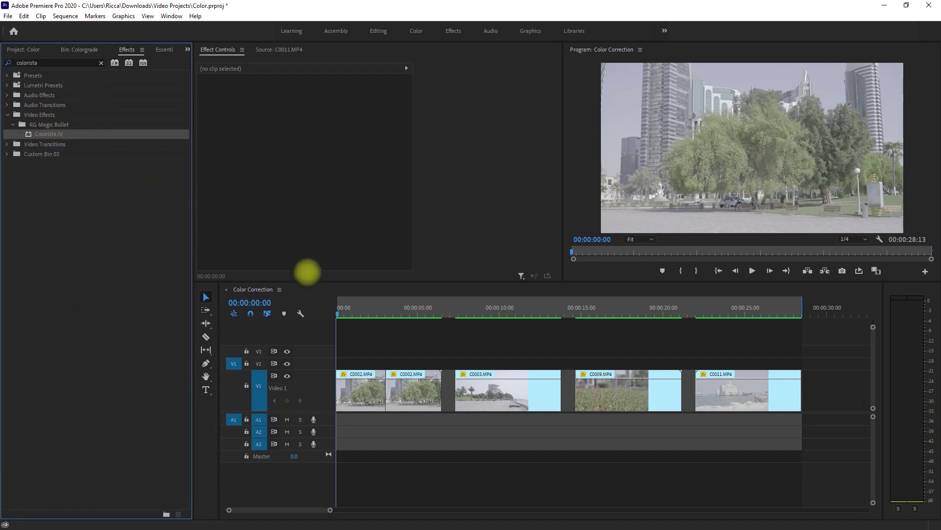
{"action": "left_click", "coordinate": [416, 374]}
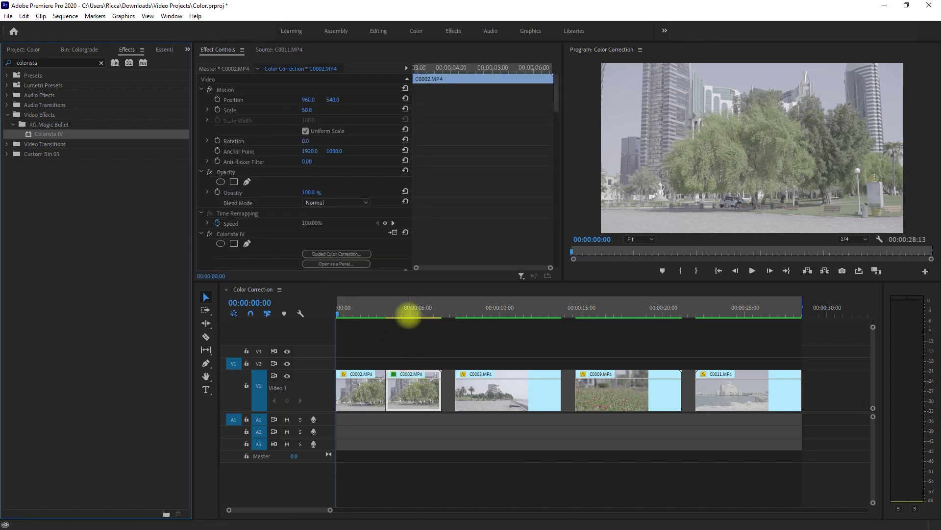
Step: Park the playhead at 00:00:04:08, start Colorista IV's Guided Color Correction and choose log as the footage's color space
{"action": "left_click", "coordinate": [407, 313]}
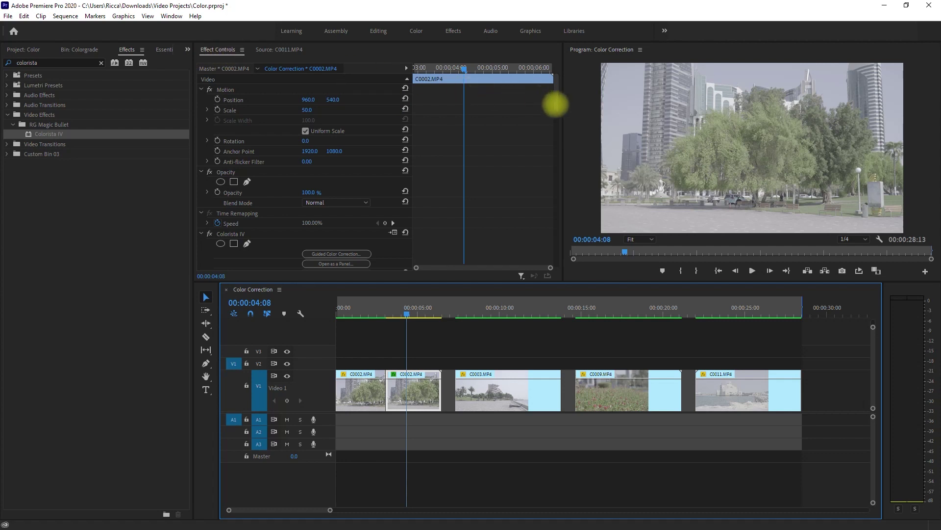
{"action": "left_click_drag", "start_coordinate": [557, 105], "coordinate": [559, 130]}
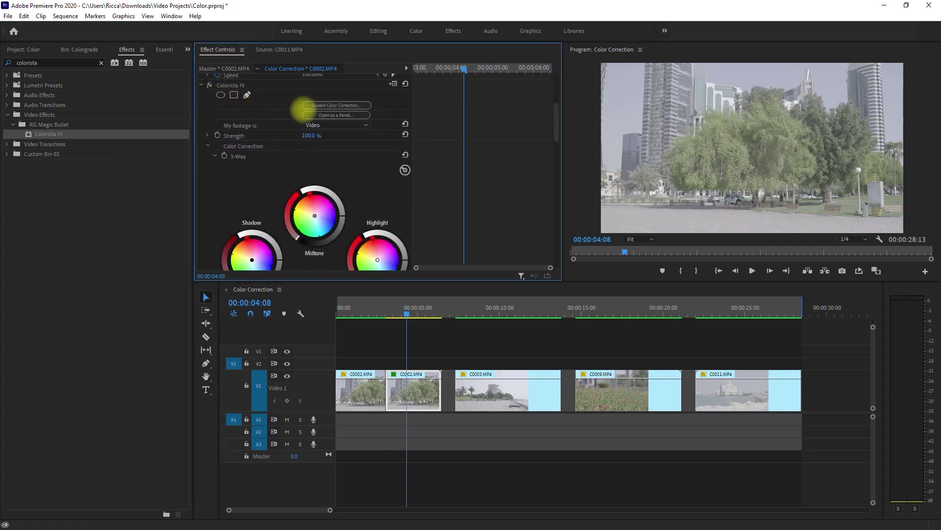
{"action": "left_click", "coordinate": [361, 105]}
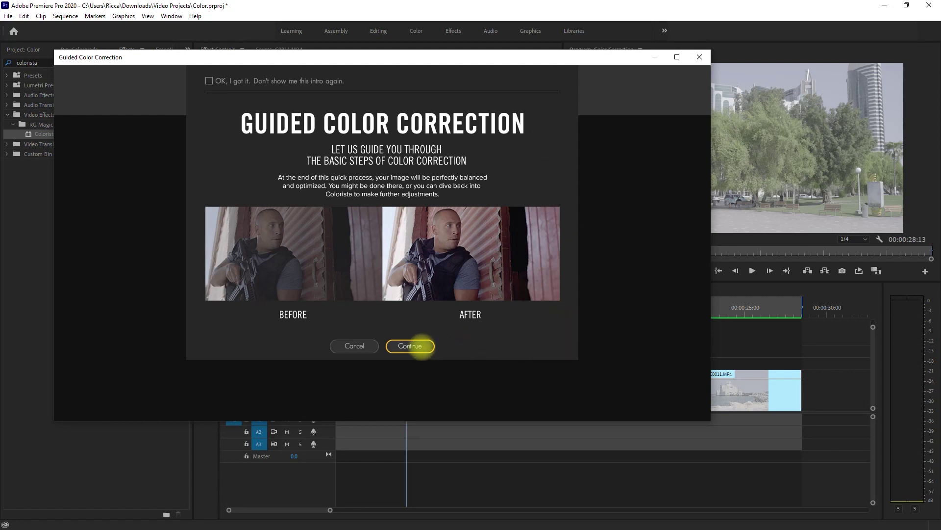
{"action": "left_click", "coordinate": [412, 347]}
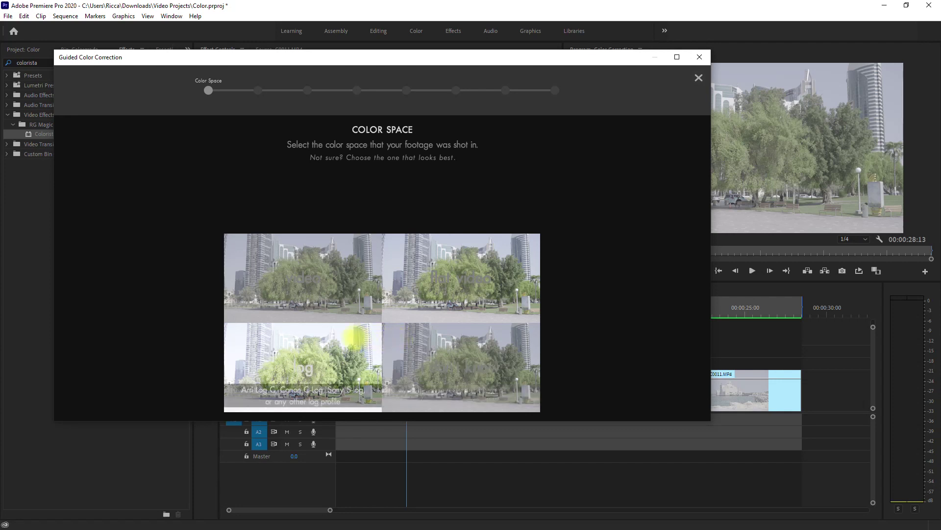
{"action": "left_click", "coordinate": [355, 337]}
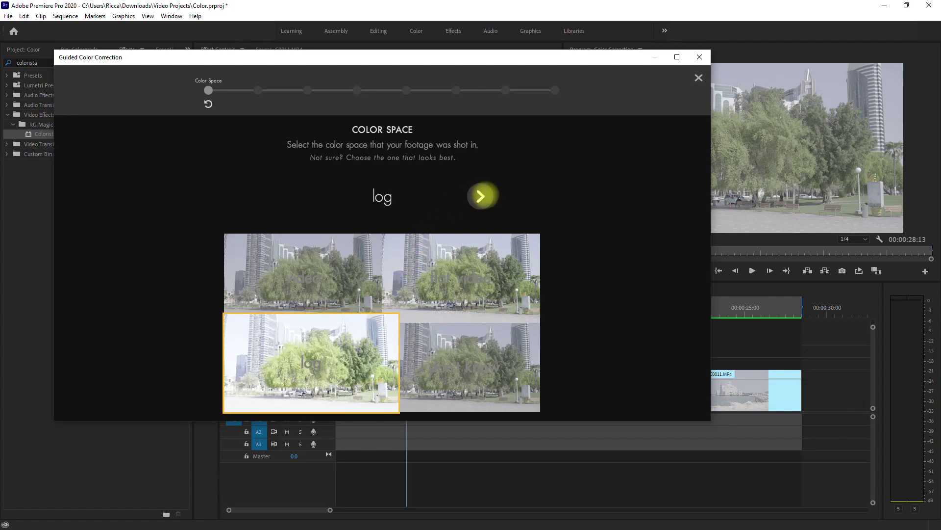
{"action": "left_click", "coordinate": [481, 196]}
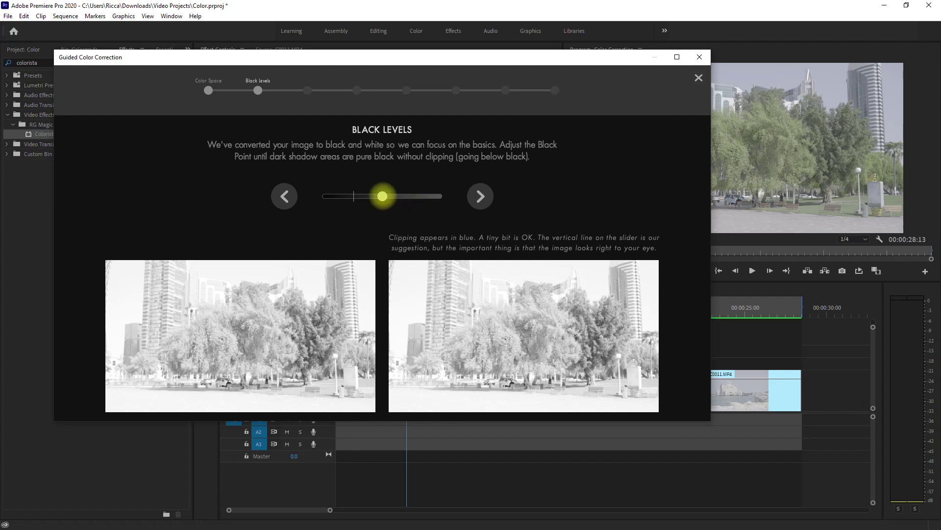
Step: Try different black point levels, settle slightly above the suggested mark, and continue to the white levels
{"action": "left_click_drag", "start_coordinate": [382, 196], "coordinate": [354, 197]}
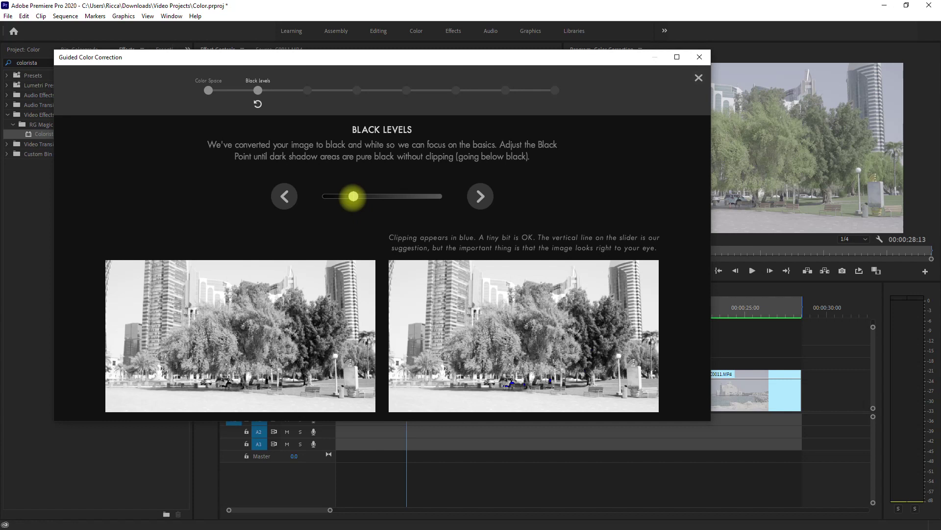
{"action": "left_click_drag", "start_coordinate": [353, 196], "coordinate": [363, 196]}
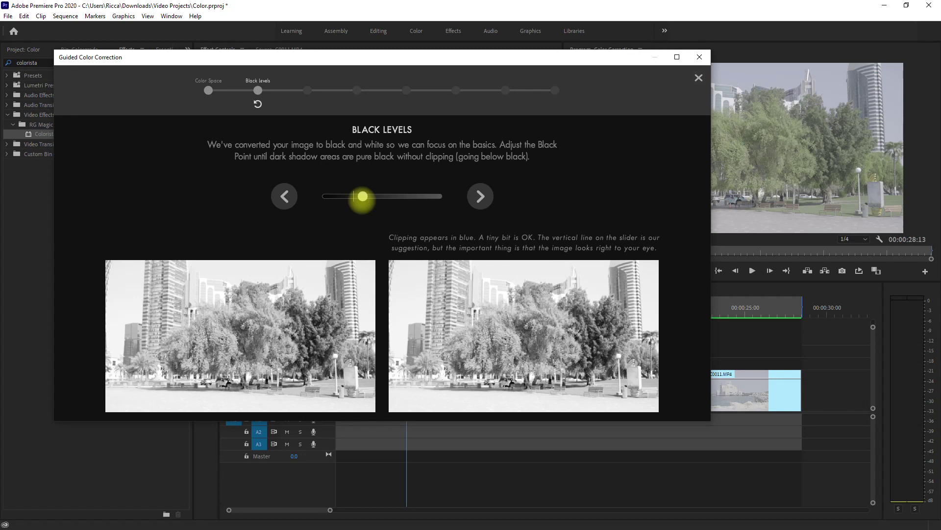
{"action": "left_click_drag", "start_coordinate": [362, 196], "coordinate": [294, 202]}
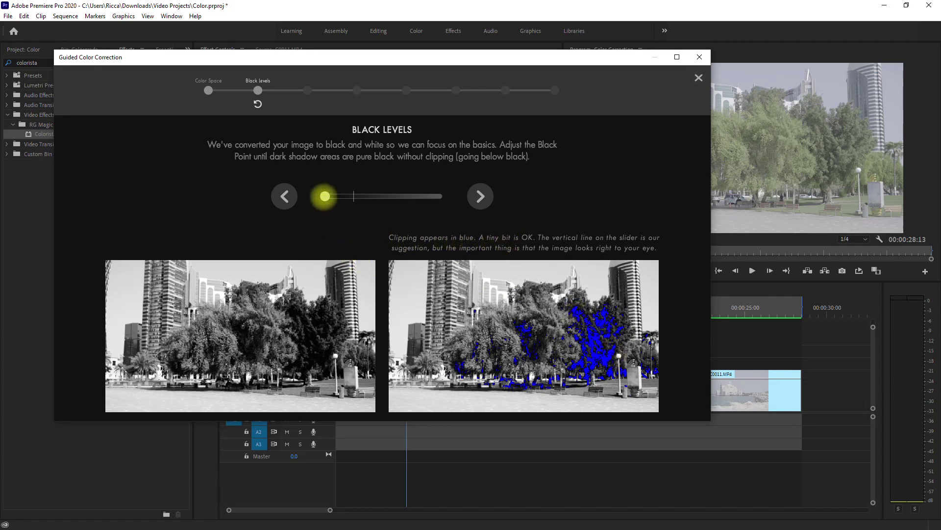
{"action": "left_click_drag", "start_coordinate": [325, 197], "coordinate": [361, 196]}
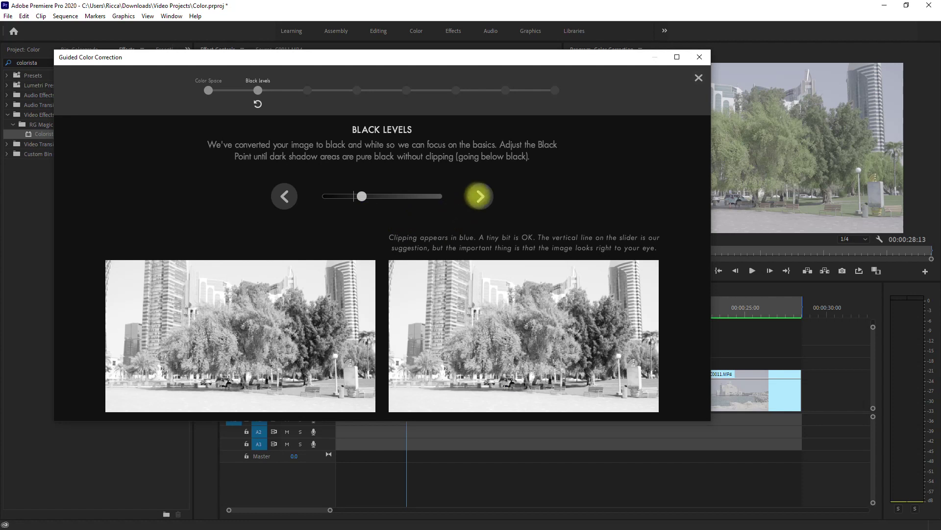
{"action": "left_click", "coordinate": [480, 195]}
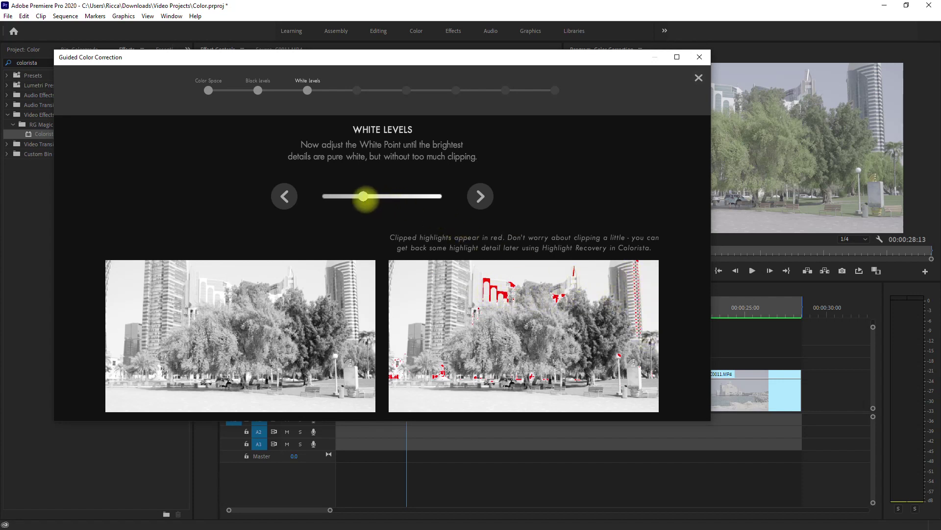
Step: Lower the white point below the suggested mark, keep the midtones about at their default level, and continue to contrast
{"action": "left_click_drag", "start_coordinate": [364, 196], "coordinate": [349, 196]}
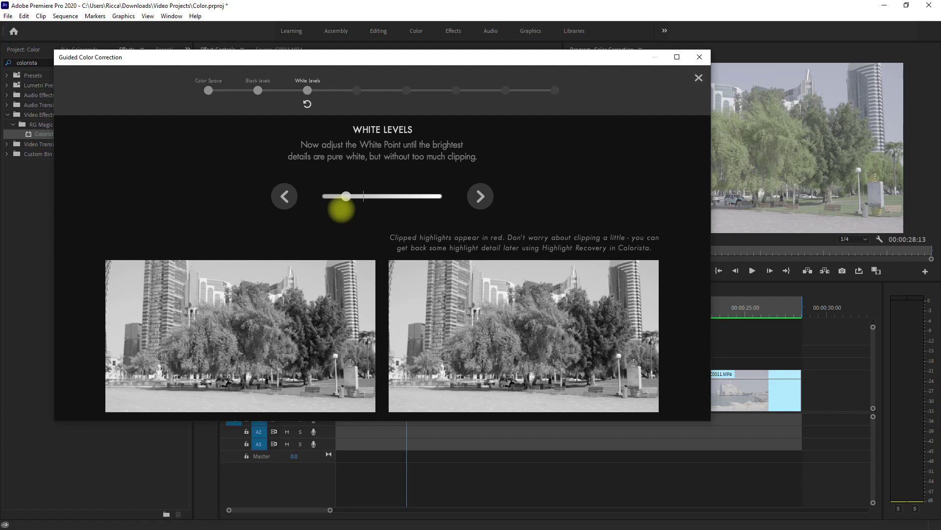
{"action": "left_click", "coordinate": [479, 196]}
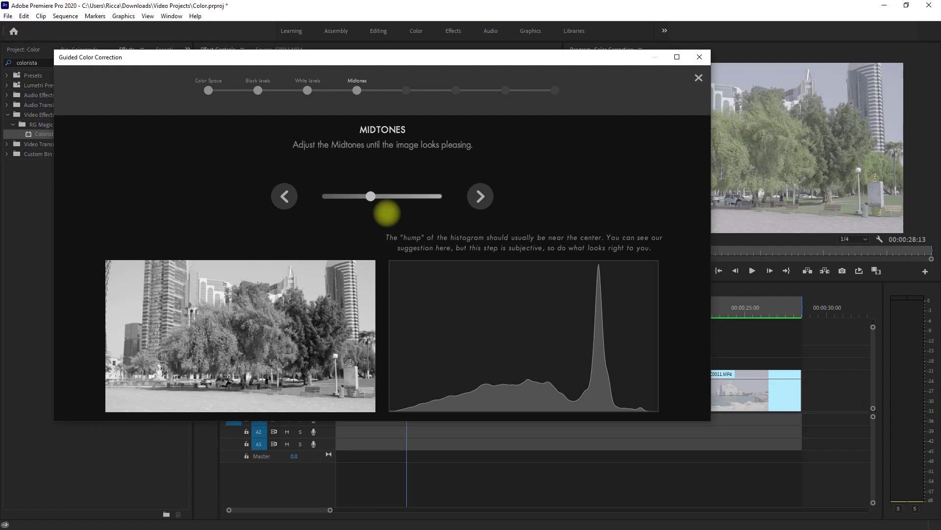
{"action": "mouse_move", "coordinate": [371, 196]}
{"action": "left_mouse_down"}
{"action": "mouse_move", "coordinate": [385, 196]}
{"action": "mouse_move", "coordinate": [354, 196]}
{"action": "mouse_move", "coordinate": [371, 197]}
{"action": "left_mouse_up"}
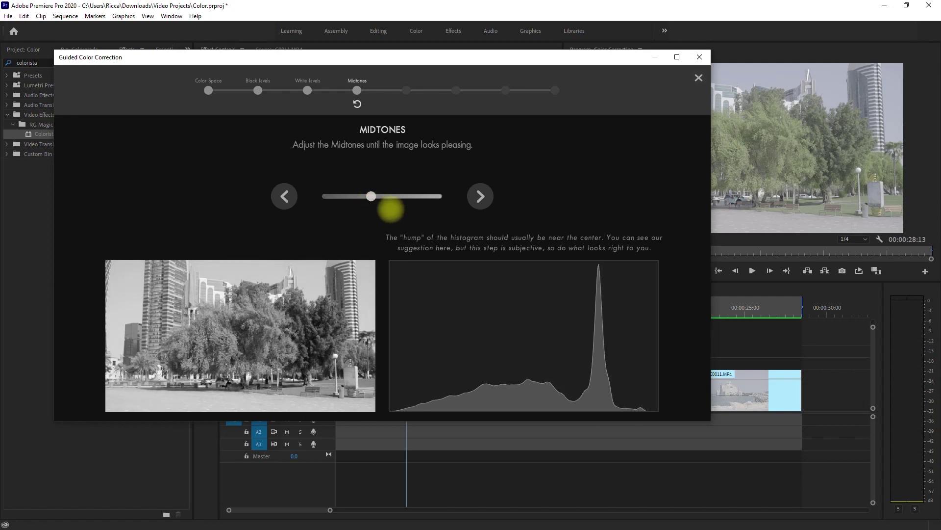
{"action": "left_click", "coordinate": [480, 196]}
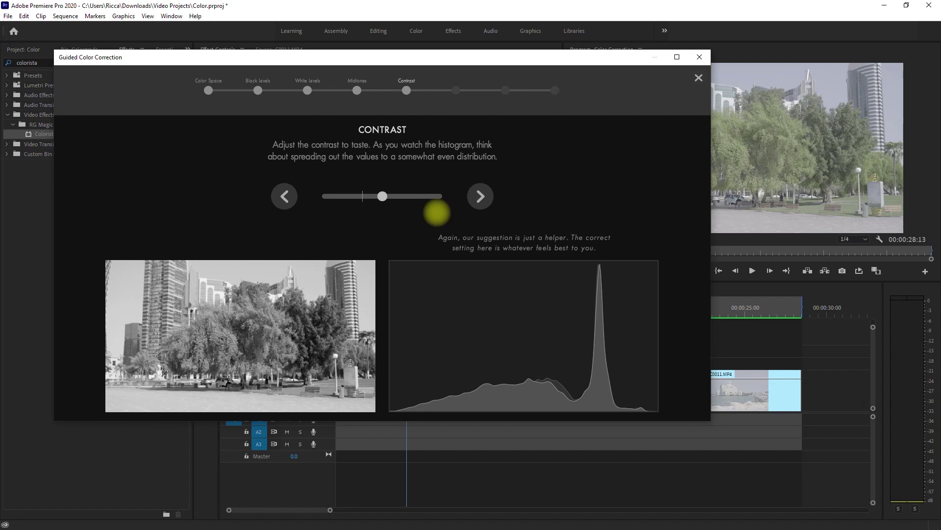
Step: Lower the contrast to about the suggested mark and raise the saturation to roughly 70% of its range
{"action": "left_click_drag", "start_coordinate": [383, 196], "coordinate": [361, 196]}
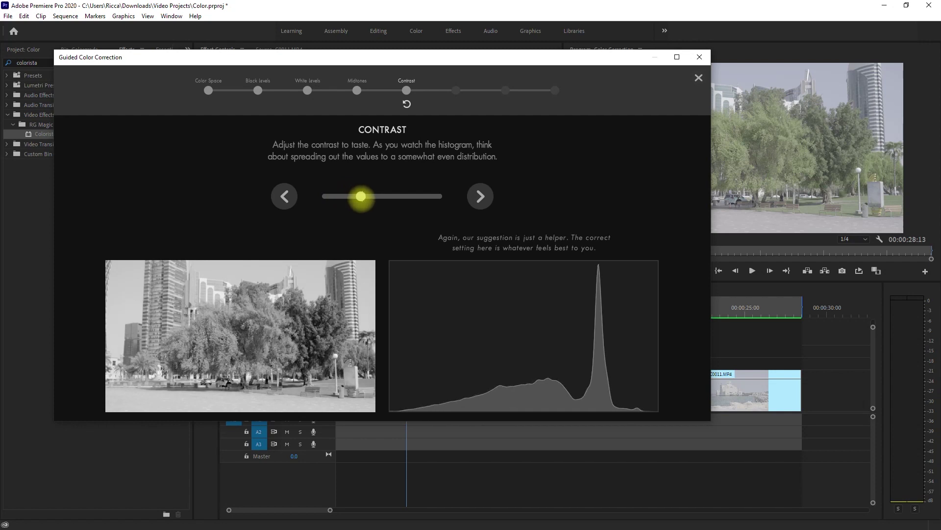
{"action": "left_click", "coordinate": [482, 196]}
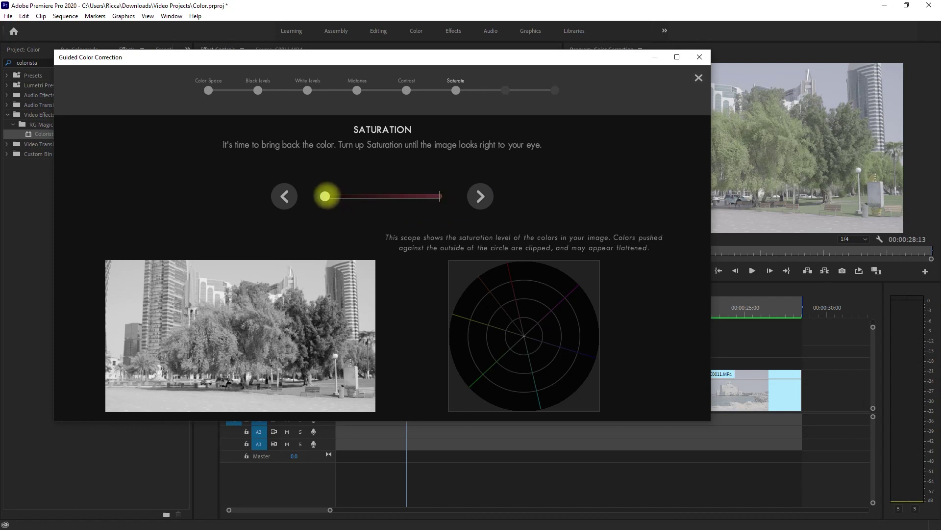
{"action": "left_click_drag", "start_coordinate": [325, 196], "coordinate": [408, 196]}
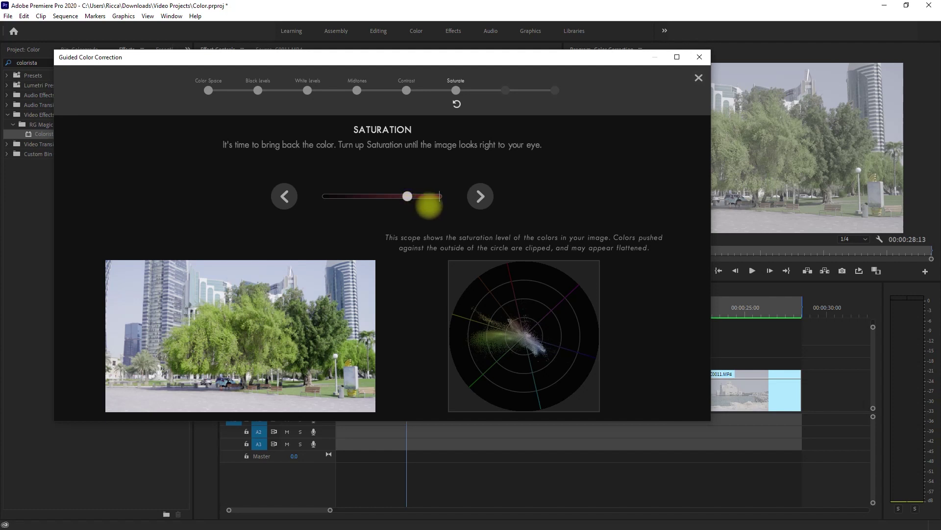
Step: Continue past saturation, keep the color balance temperature and tint at their defaults, and finish the guided correction
{"action": "left_click", "coordinate": [480, 196]}
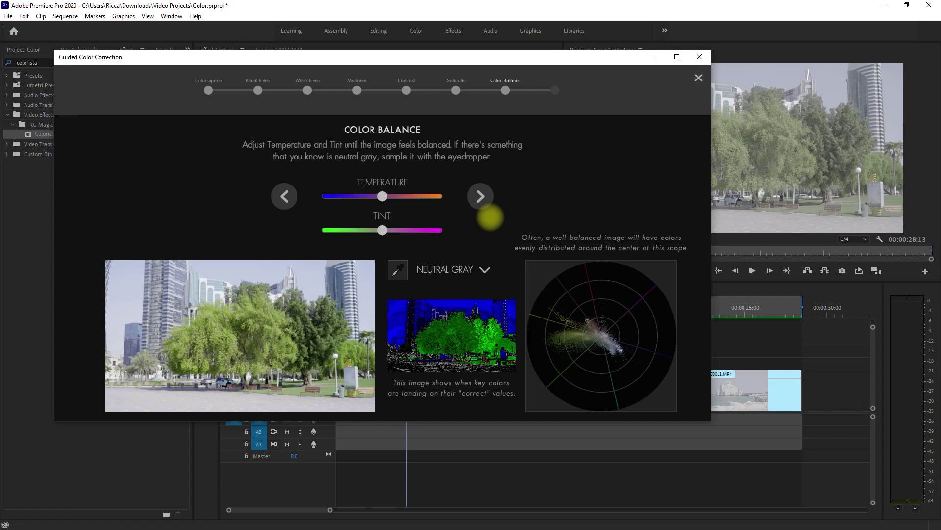
{"action": "left_click", "coordinate": [426, 269]}
{"action": "left_click", "coordinate": [490, 268]}
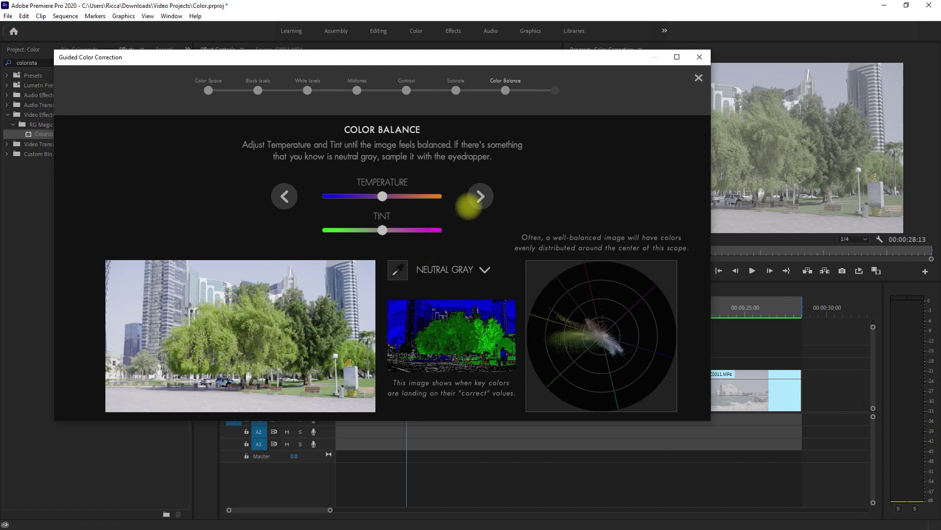
{"action": "left_click", "coordinate": [479, 196]}
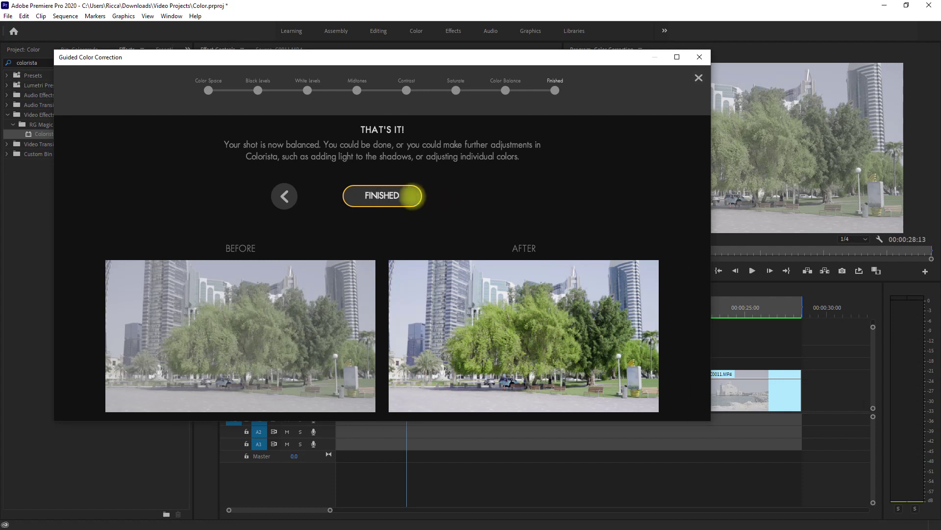
{"action": "left_click", "coordinate": [412, 195]}
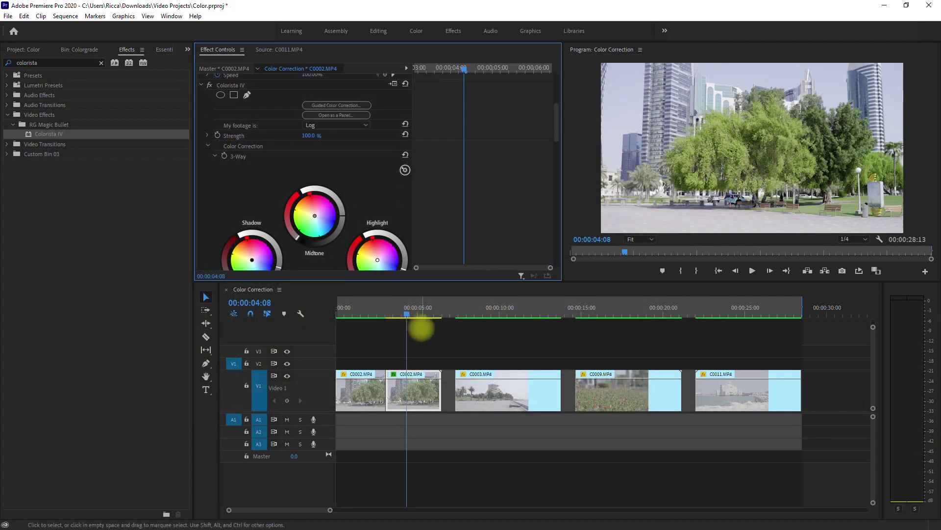
Step: Play the sequence across the cut between the two halves of C0002.MP4 to compare the original and corrected footage
{"action": "left_click", "coordinate": [431, 330]}
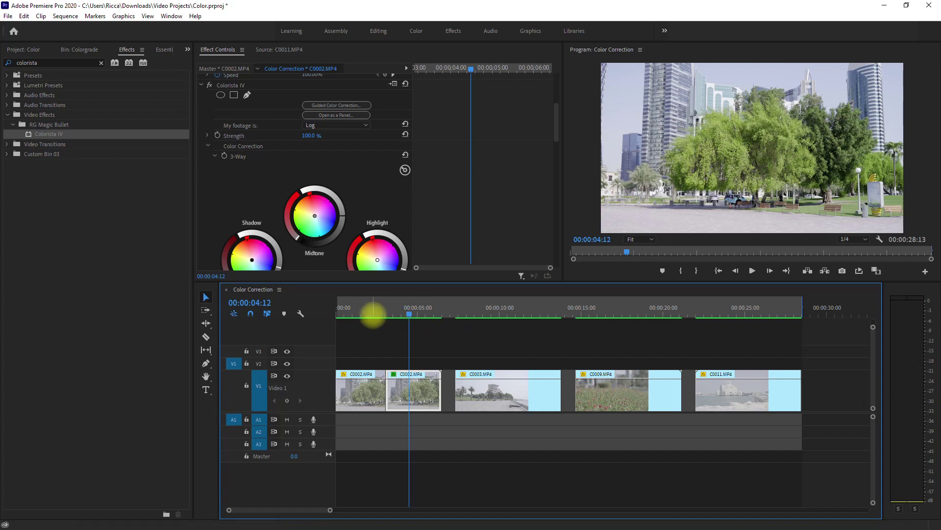
{"action": "left_click", "coordinate": [363, 309]}
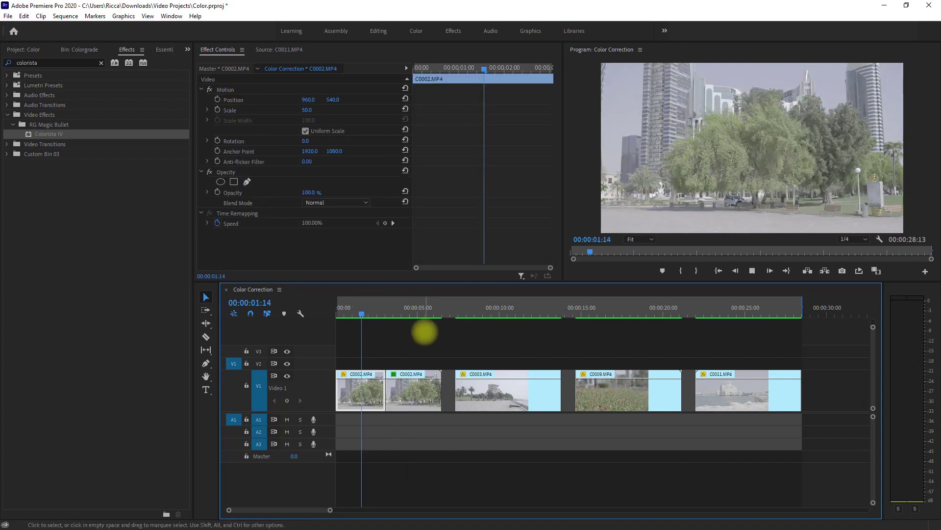
{"action": "key", "text": "space"}
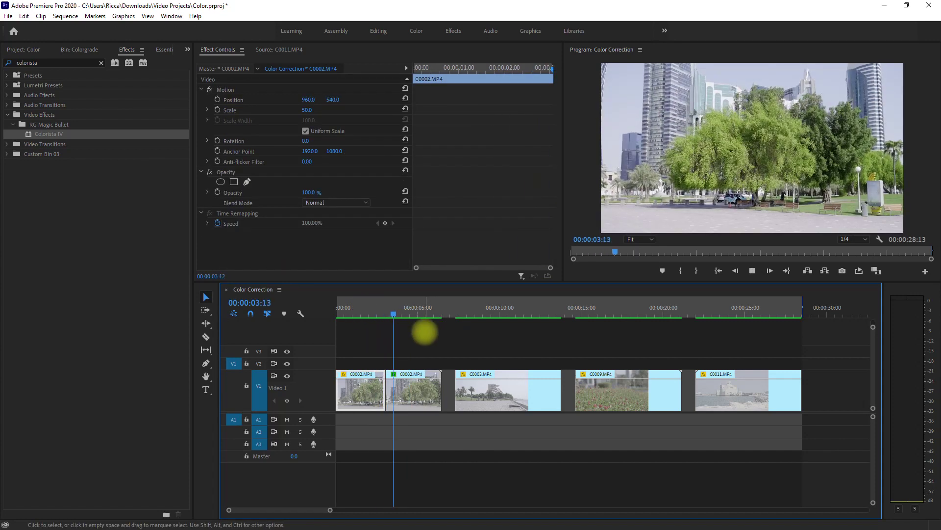
{"action": "key", "text": "space"}
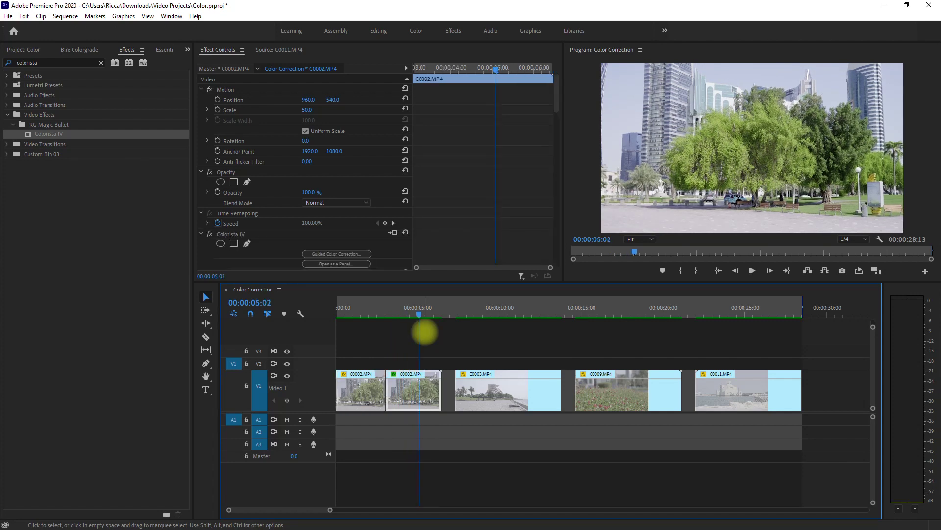
{"action": "left_click", "coordinate": [364, 311]}
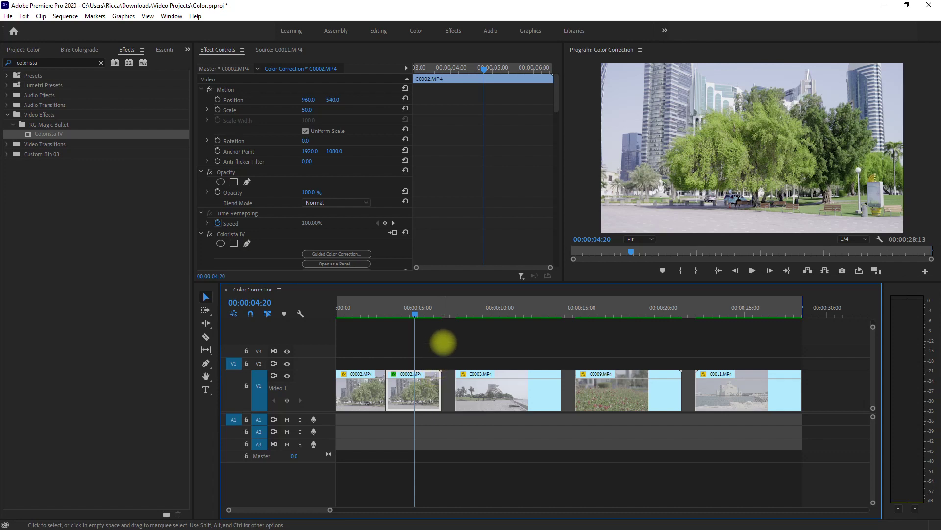
{"action": "left_click", "coordinate": [443, 341]}
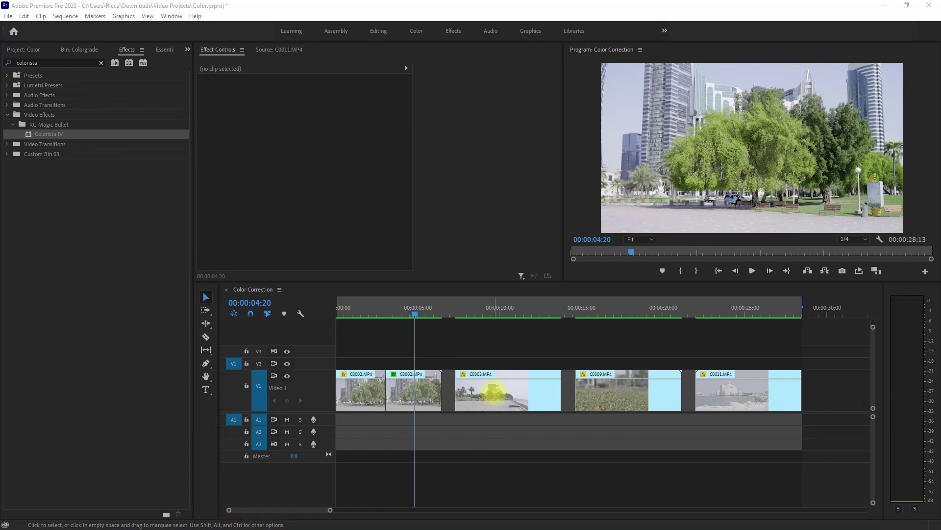
Step: Split clip C0003.MP4 near its middle and apply Colorista IV to its second half, with the playhead at 00:00:11:19
{"action": "left_click", "coordinate": [205, 336]}
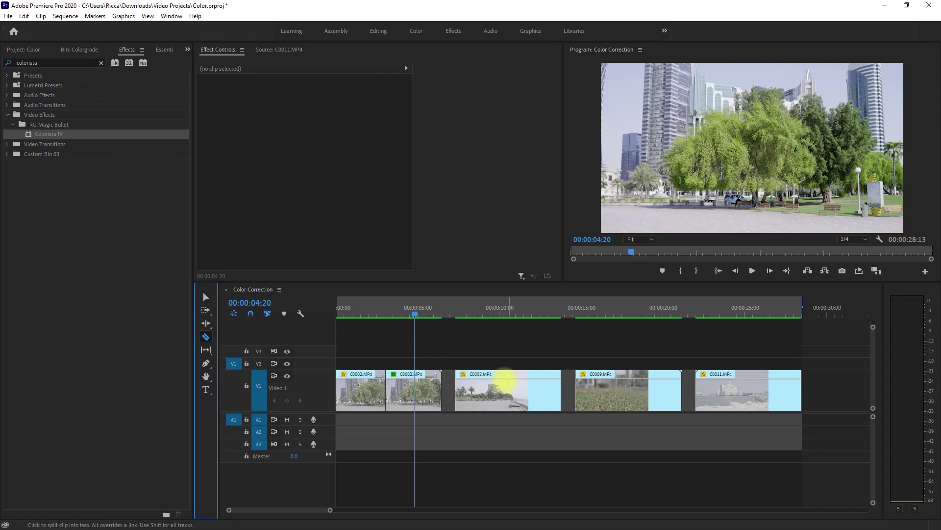
{"action": "left_click", "coordinate": [504, 382]}
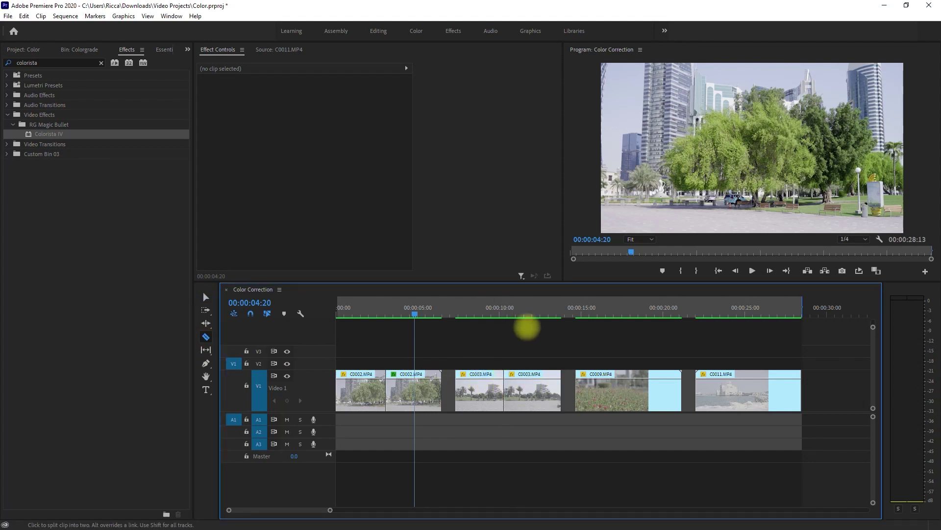
{"action": "left_click", "coordinate": [528, 314]}
{"action": "left_click", "coordinate": [205, 296]}
{"action": "left_click_drag", "start_coordinate": [71, 139], "coordinate": [540, 387]}
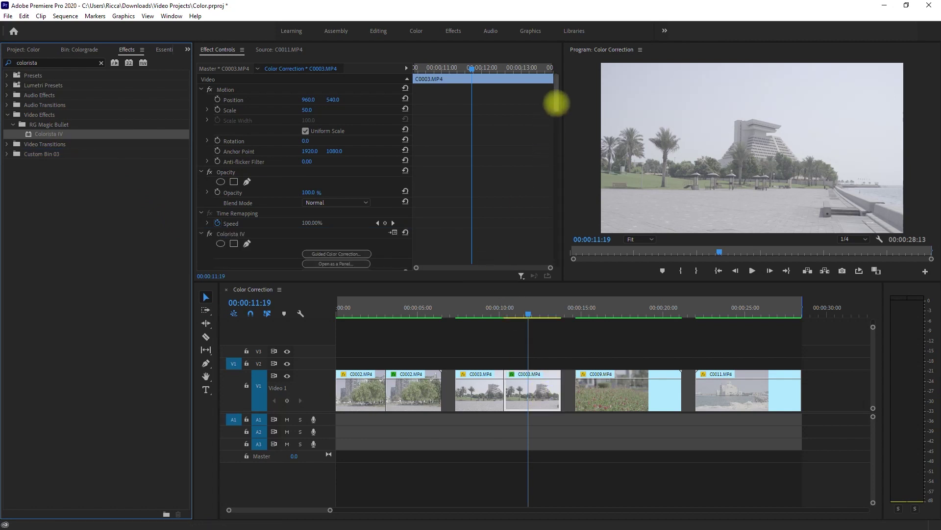
Step: Start Guided Color Correction for the second half of C0003.MP4 and choose log as the footage's color space
{"action": "left_click_drag", "start_coordinate": [557, 98], "coordinate": [561, 137]}
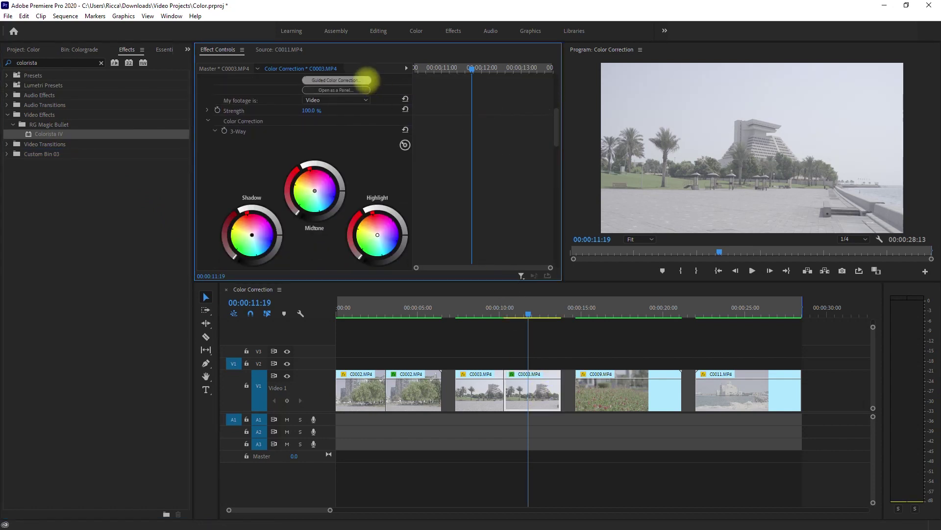
{"action": "left_click", "coordinate": [365, 80]}
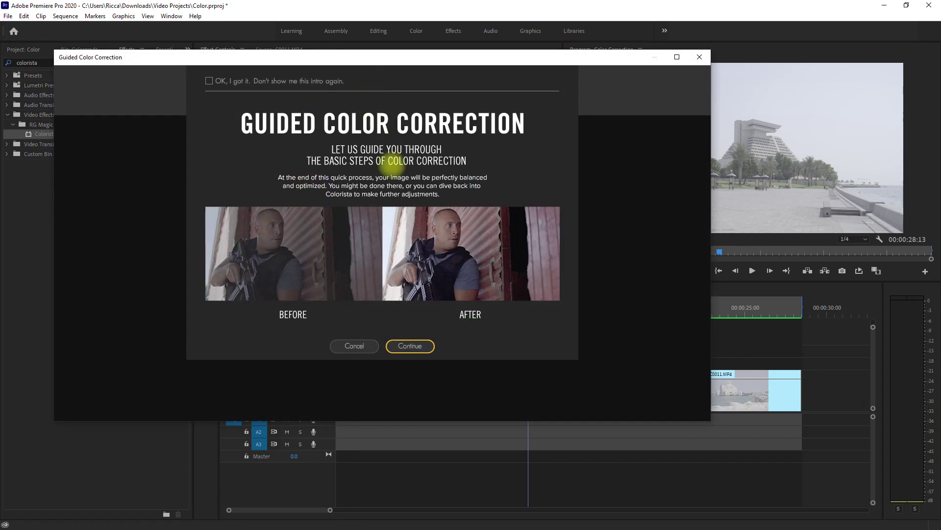
{"action": "left_click", "coordinate": [415, 346]}
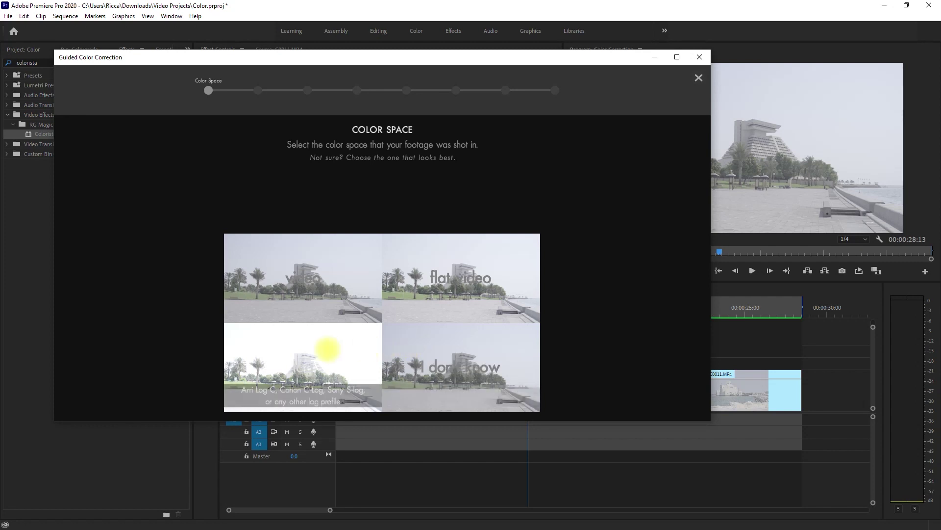
{"action": "left_click", "coordinate": [326, 351]}
{"action": "left_click", "coordinate": [479, 195]}
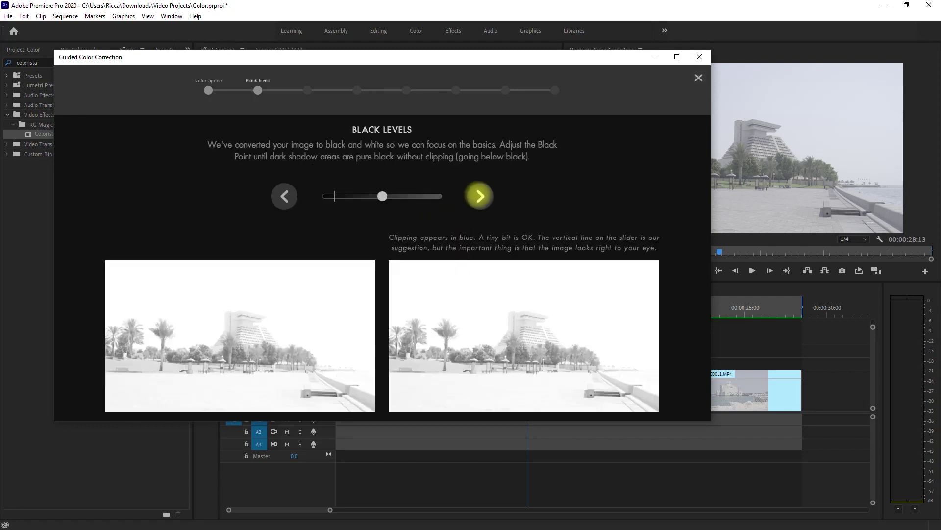
Step: Work through the black, white, midtone and contrast stages for C0003.MP4 and set the saturation to about the suggested mark
{"action": "left_click_drag", "start_coordinate": [380, 195], "coordinate": [401, 196]}
{"action": "left_click", "coordinate": [480, 196]}
{"action": "left_click", "coordinate": [479, 195]}
{"action": "left_click", "coordinate": [470, 196]}
{"action": "left_click", "coordinate": [480, 196]}
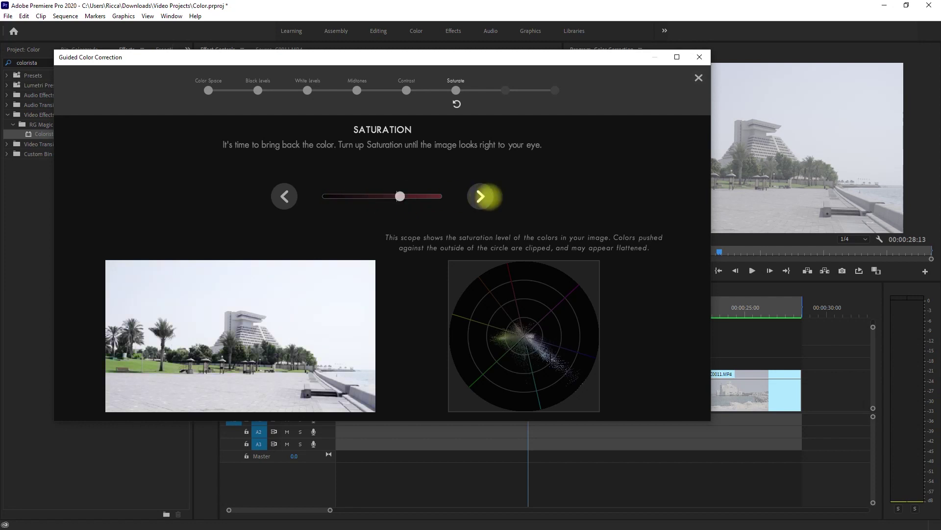
Step: Continue past the color balance stage and finish the guided correction of C0003.MP4
{"action": "left_click", "coordinate": [480, 196]}
{"action": "left_click", "coordinate": [482, 196]}
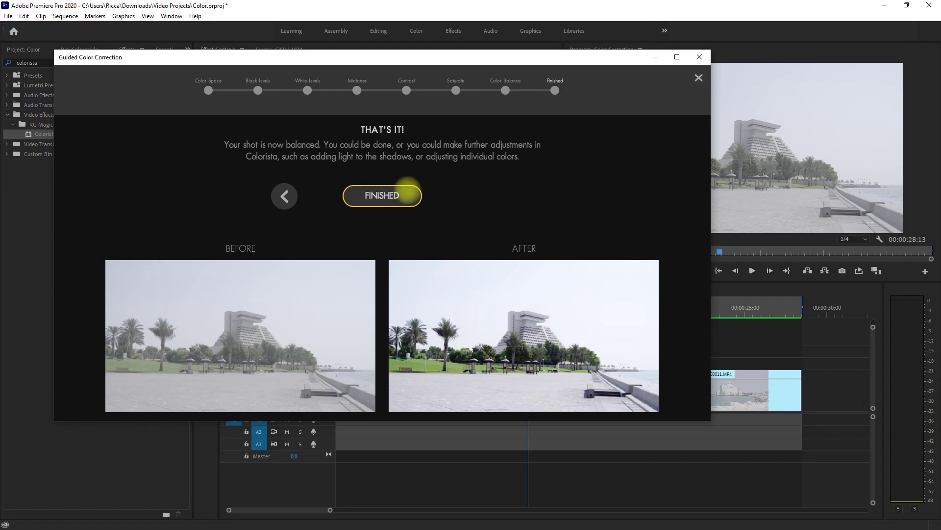
{"action": "left_click", "coordinate": [399, 194]}
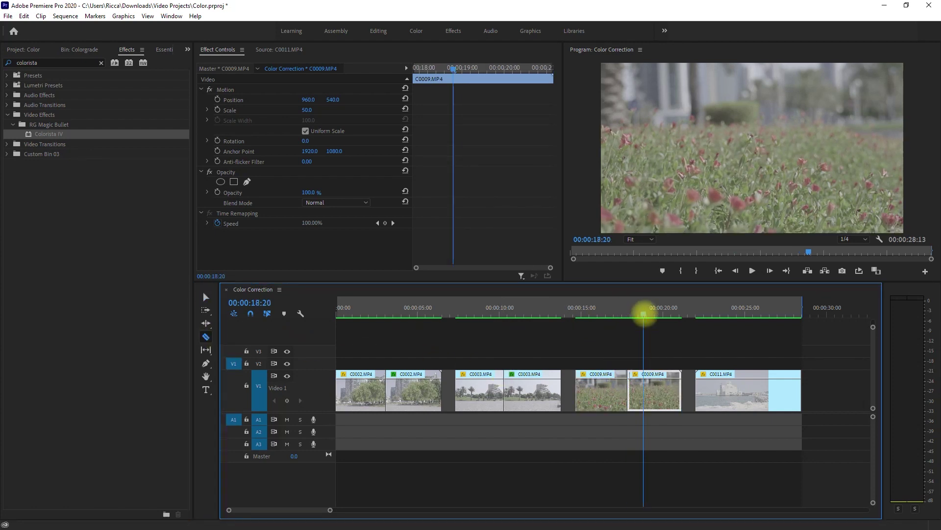
Step: Apply Colorista IV to the second half of C0009.MP4 and start its Guided Color Correction with log as the color space
{"action": "key", "text": "v"}
{"action": "left_click_drag", "start_coordinate": [90, 134], "coordinate": [657, 389]}
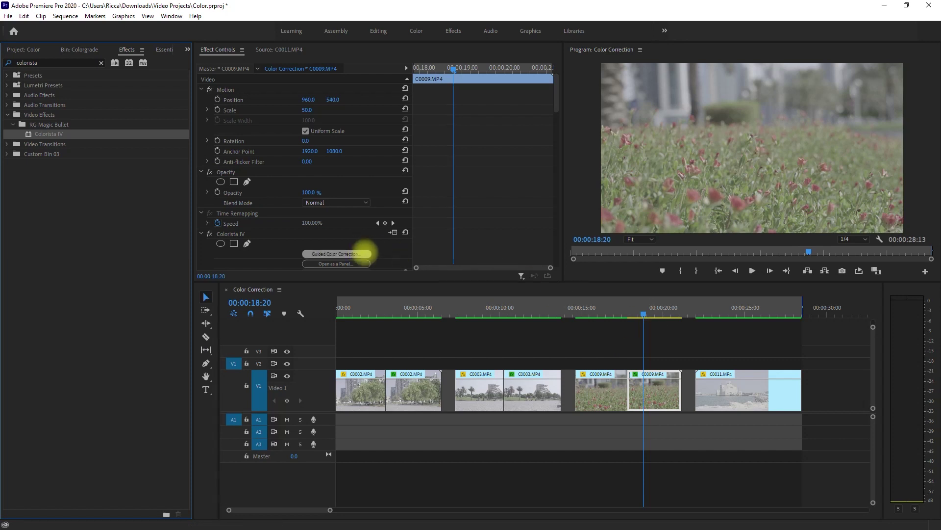
{"action": "left_click", "coordinate": [363, 253]}
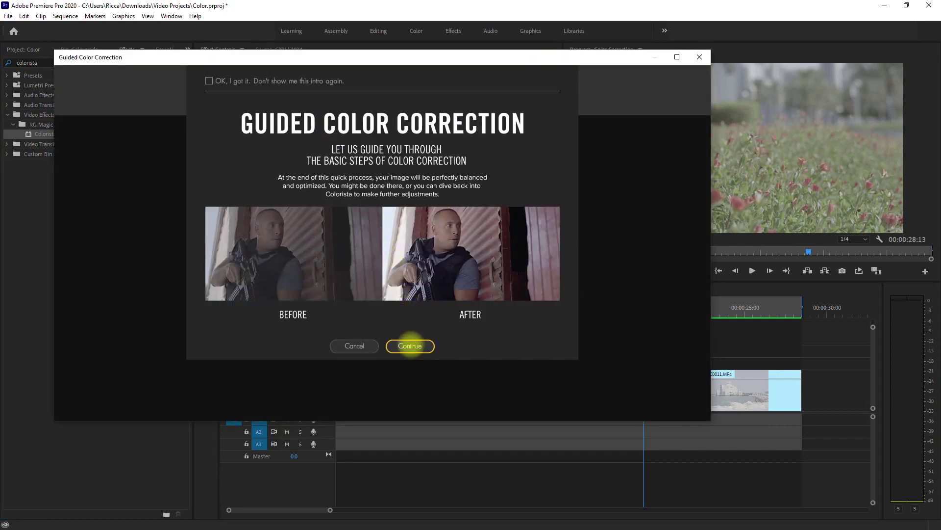
{"action": "left_click", "coordinate": [409, 346]}
{"action": "left_click", "coordinate": [331, 343]}
{"action": "left_click", "coordinate": [480, 196]}
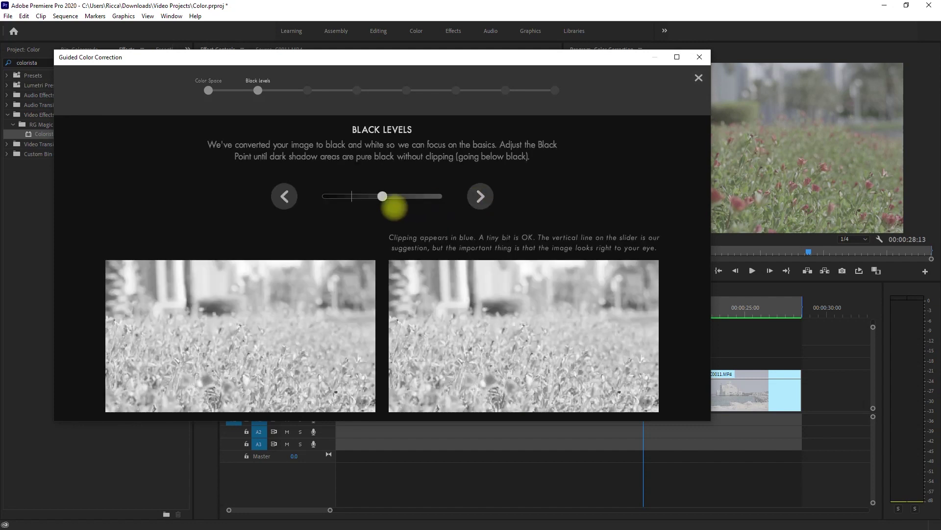
Step: Work through the black, white, midtone and contrast stages for C0009.MP4 and set the saturation slightly below the suggested mark
{"action": "mouse_move", "coordinate": [382, 197]}
{"action": "left_mouse_down"}
{"action": "mouse_move", "coordinate": [352, 195]}
{"action": "mouse_move", "coordinate": [373, 196]}
{"action": "left_mouse_up"}
{"action": "left_click", "coordinate": [478, 197]}
{"action": "left_click", "coordinate": [466, 195]}
{"action": "left_click", "coordinate": [479, 196]}
{"action": "left_click", "coordinate": [480, 197]}
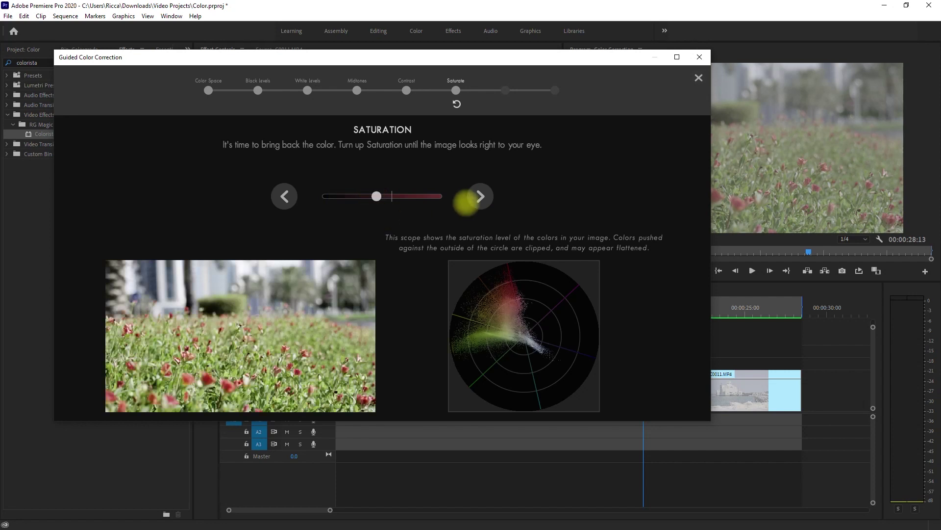
Step: Continue past color balance and finish the guided correction of C0009.MP4's second half
{"action": "left_click", "coordinate": [479, 197]}
{"action": "left_click", "coordinate": [480, 197]}
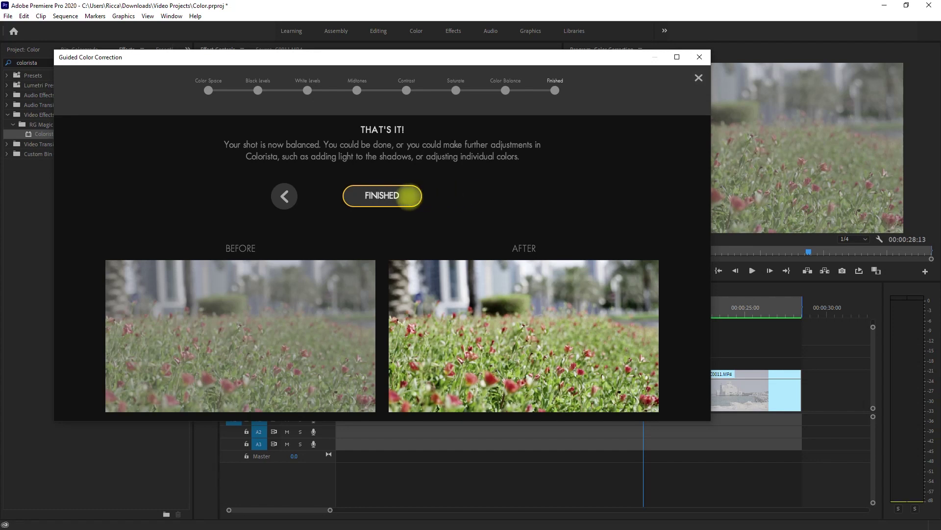
{"action": "left_click", "coordinate": [406, 196]}
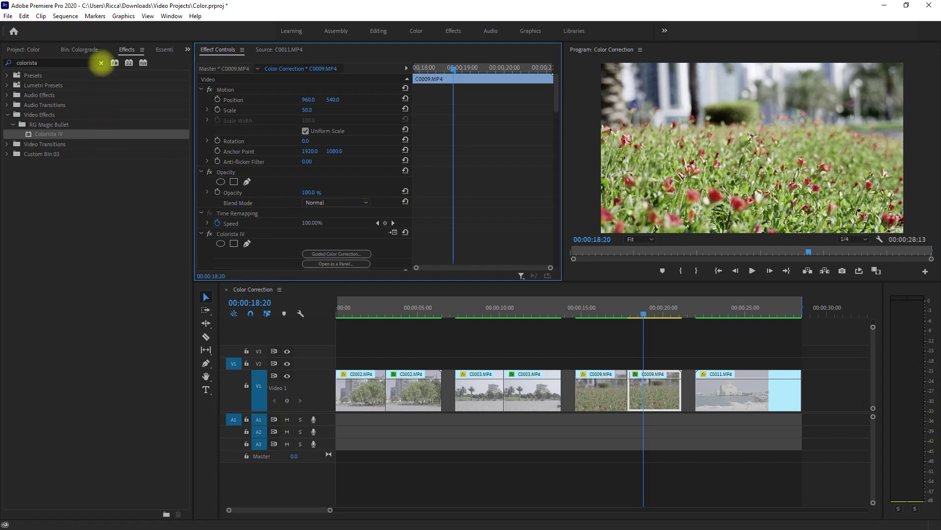
Step: Search the effects for "wipe" and add the Wipe transition from Custom Bin 03 at the cut between C0009.MP4's halves
{"action": "left_click", "coordinate": [101, 63]}
{"action": "type", "text": "wipe"}
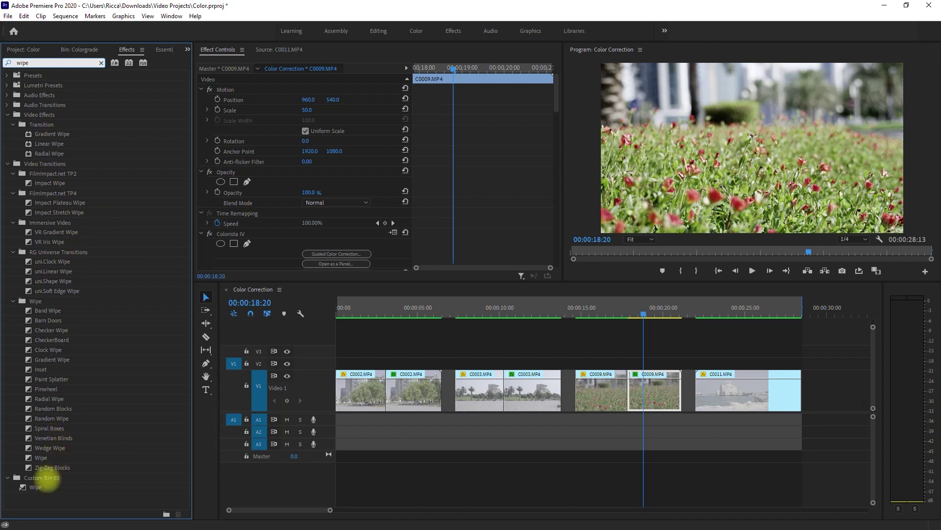
{"action": "left_click_drag", "start_coordinate": [37, 487], "coordinate": [628, 391]}
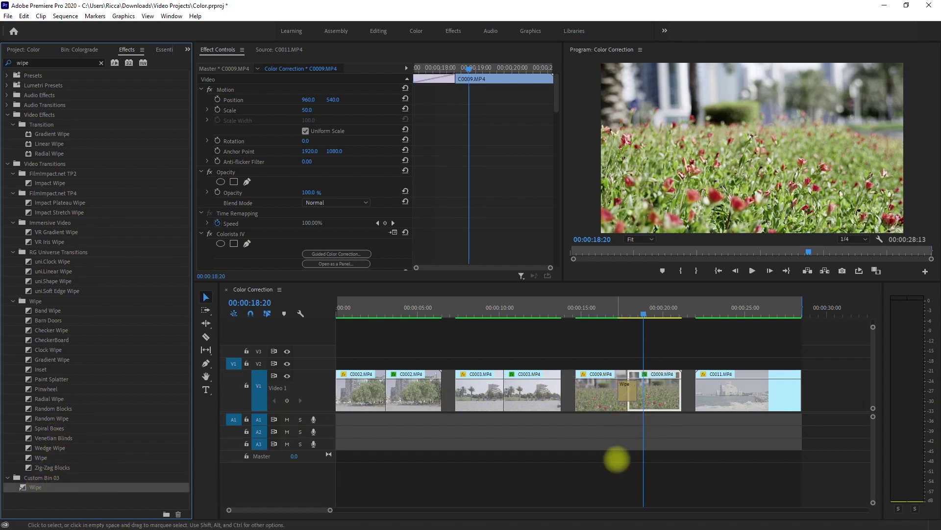
Step: Play the sequence across the new Wipe transition in C0009.MP4 to check its speed
{"action": "left_click", "coordinate": [617, 460]}
{"action": "key", "text": "space"}
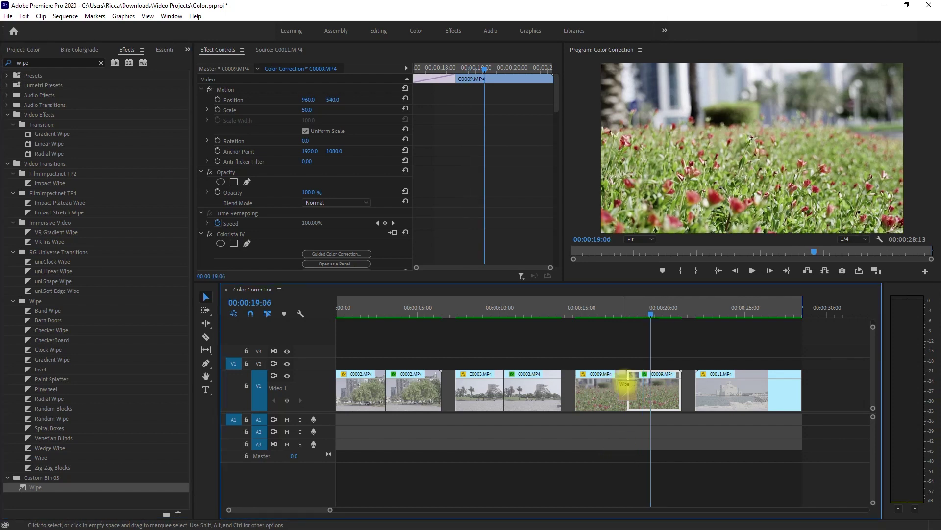
{"action": "left_click", "coordinate": [606, 314]}
{"action": "key", "text": "space"}
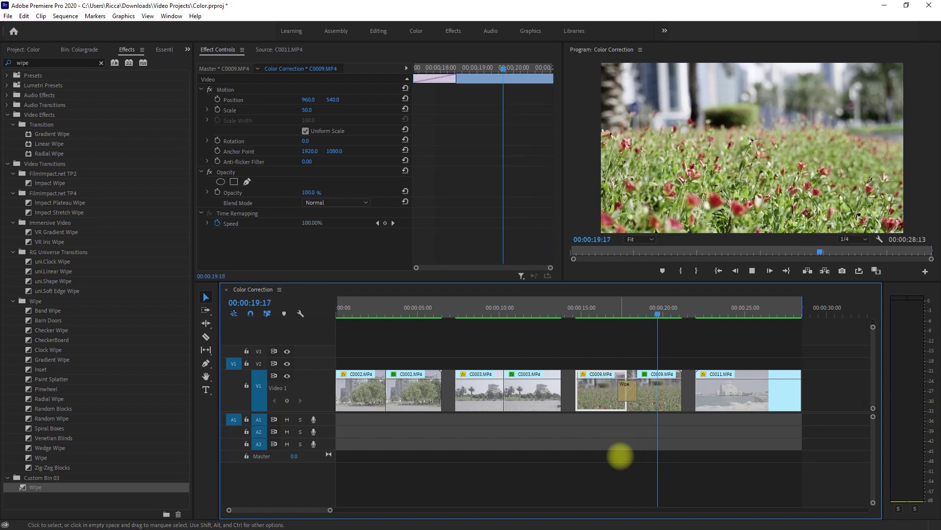
Step: Lengthen the Wipe transition between the two halves of C0009.MP4 to about three seconds, centred on the cut
{"action": "left_click", "coordinate": [626, 396]}
{"action": "left_click", "coordinate": [627, 391]}
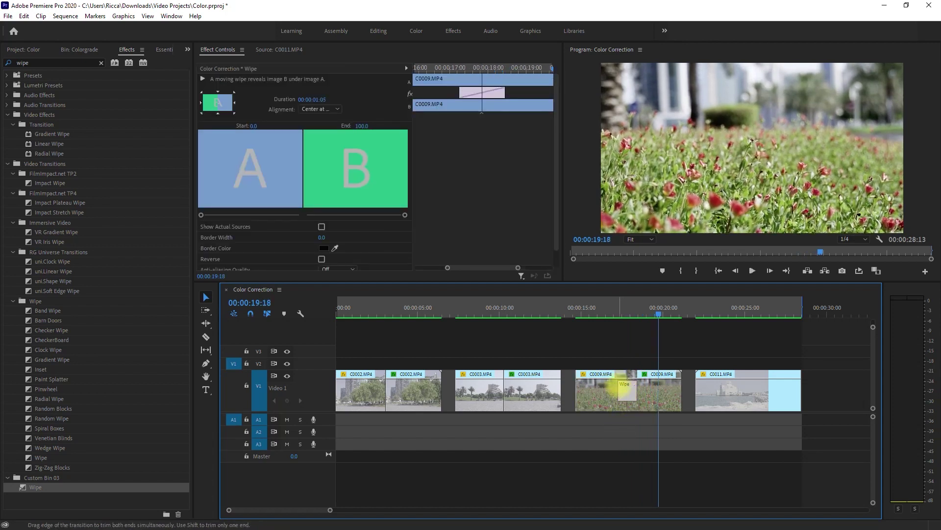
{"action": "left_click_drag", "start_coordinate": [620, 390], "coordinate": [604, 388]}
{"action": "left_click", "coordinate": [613, 438]}
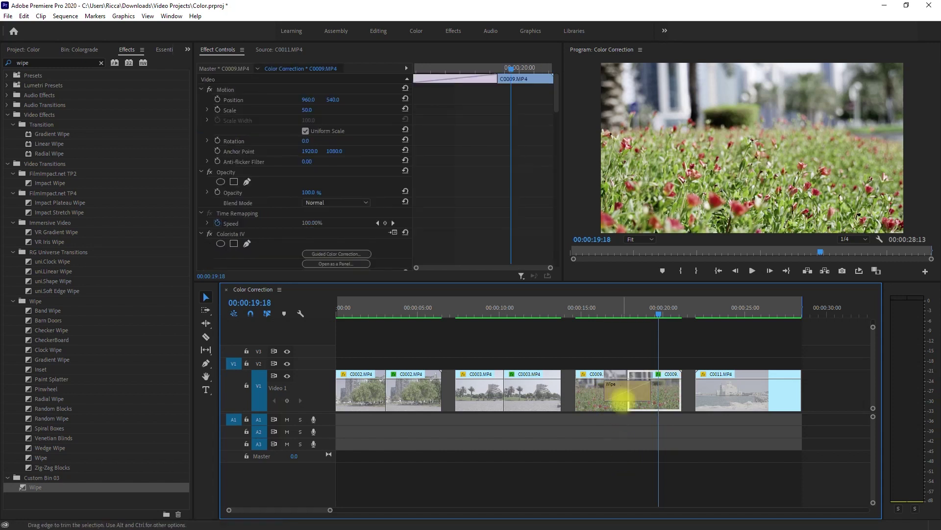
Step: Play the lengthened Wipe transition in C0009.MP4 from 00:00:15:14 to compare the original and corrected footage
{"action": "left_click", "coordinate": [591, 314]}
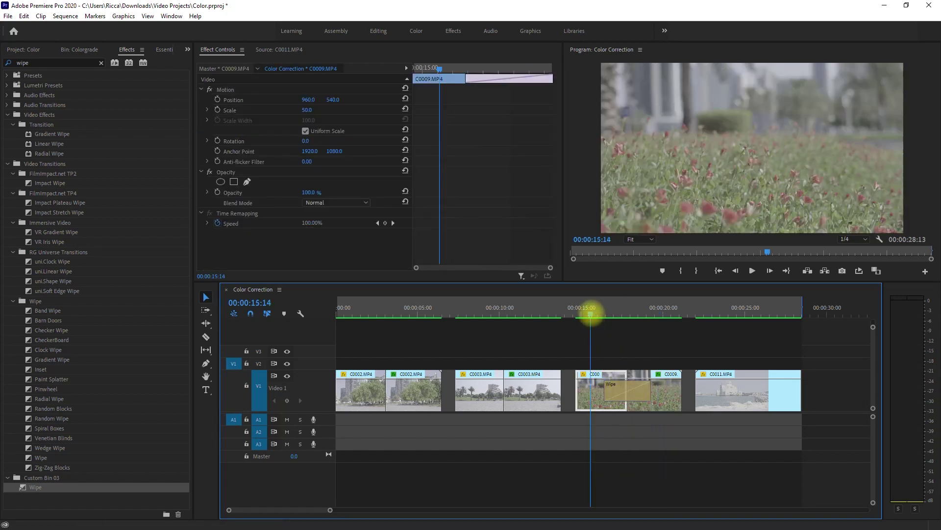
{"action": "key", "text": "space"}
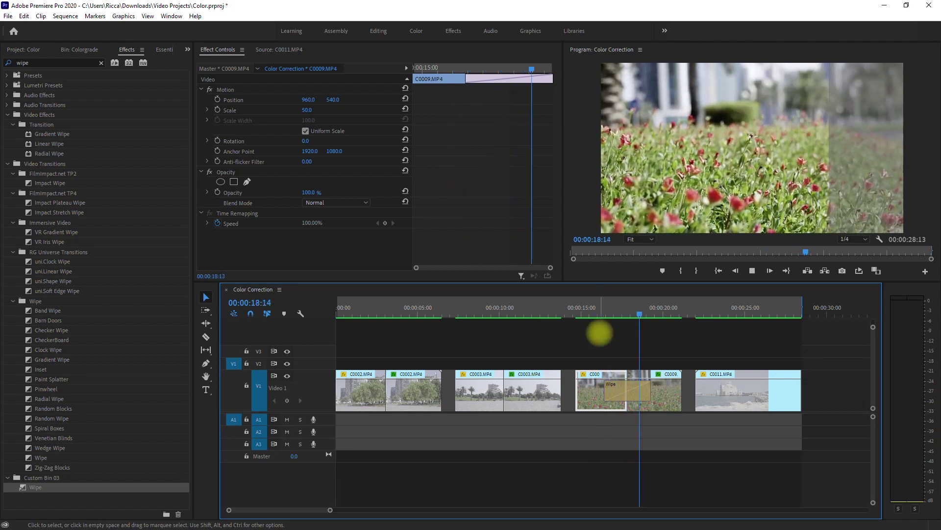
{"action": "key", "text": "space"}
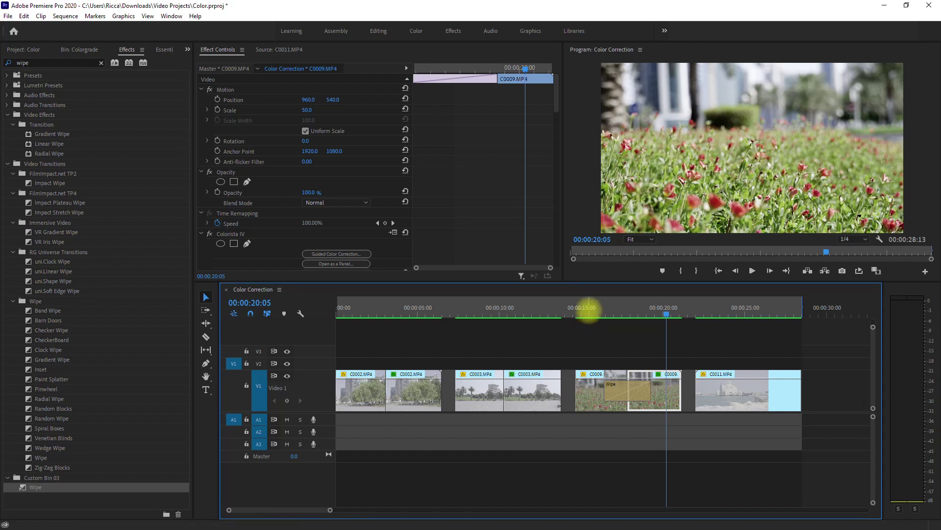
Step: Replay the Wipe transition in C0009.MP4 from about 00:00:15:00 to review the original against the corrected footage
{"action": "left_click", "coordinate": [588, 309]}
{"action": "left_click", "coordinate": [589, 315]}
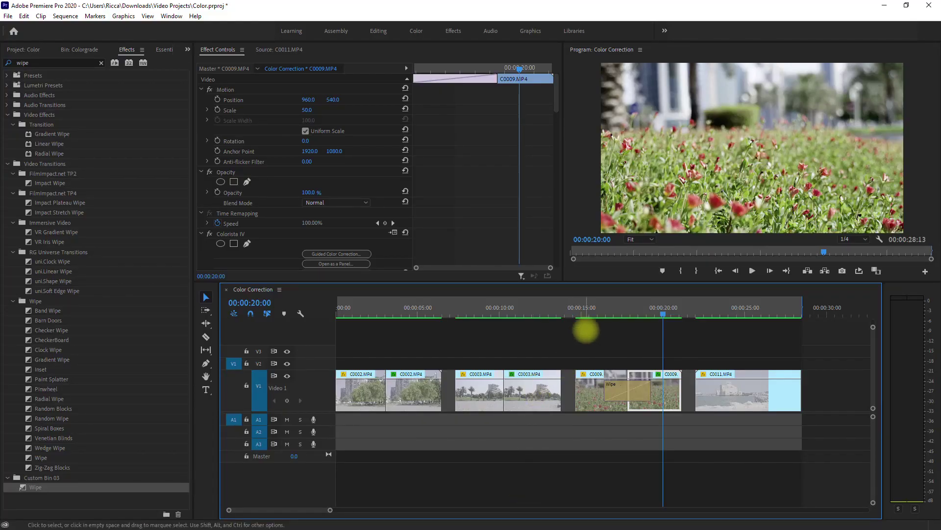
{"action": "left_click", "coordinate": [593, 313]}
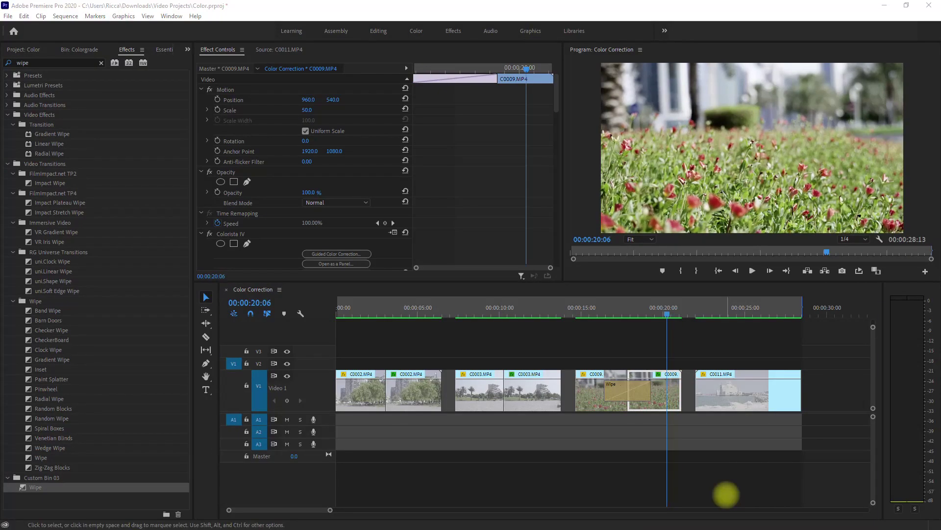
Step: Duplicate the C0011.MP4 clip from track V1 onto track V2, directly above the original
{"action": "left_click", "coordinate": [743, 310]}
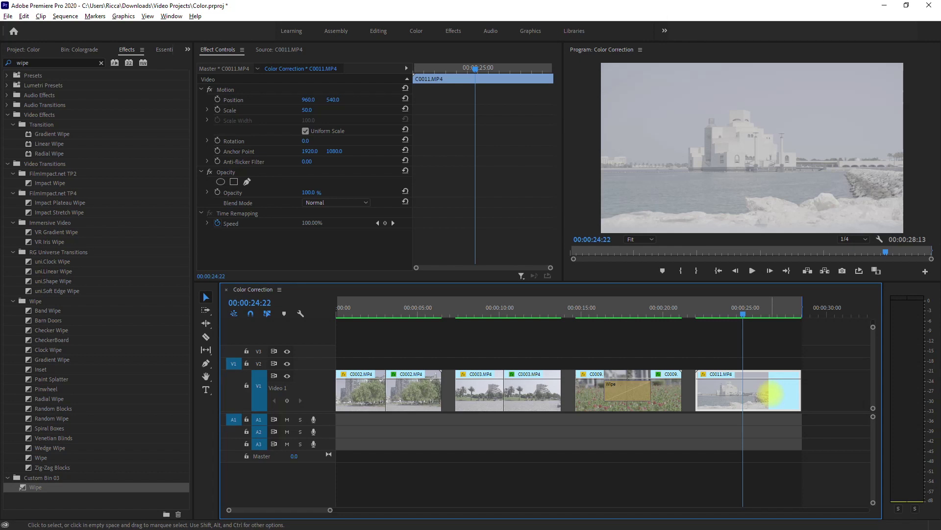
{"action": "left_click_drag", "start_coordinate": [773, 393], "coordinate": [773, 362]}
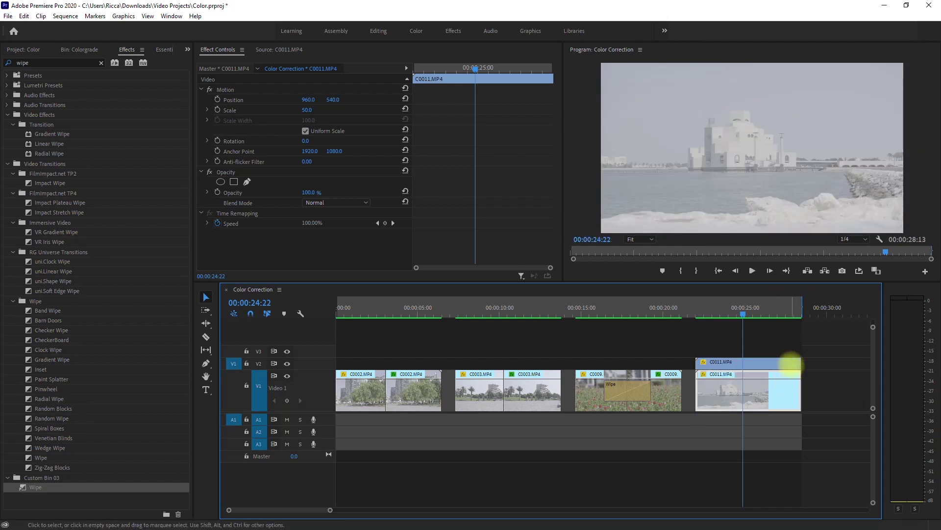
{"action": "left_click", "coordinate": [791, 362]}
Step: Search the effects for "crop" and apply Crop to both C0011.MP4 clips on V2 and V1
{"action": "left_click", "coordinate": [101, 63]}
{"action": "type", "text": "crop"}
{"action": "left_click_drag", "start_coordinate": [32, 162], "coordinate": [740, 363]}
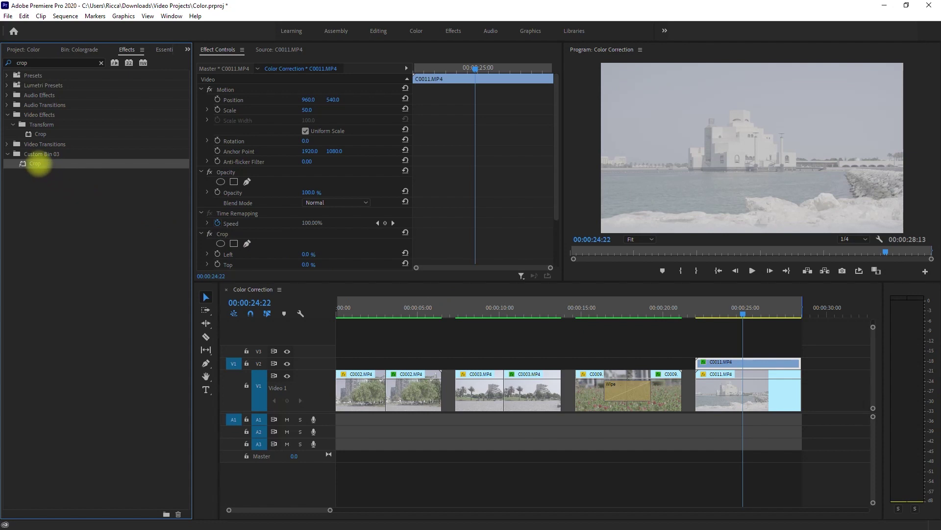
{"action": "left_click_drag", "start_coordinate": [37, 162], "coordinate": [713, 385]}
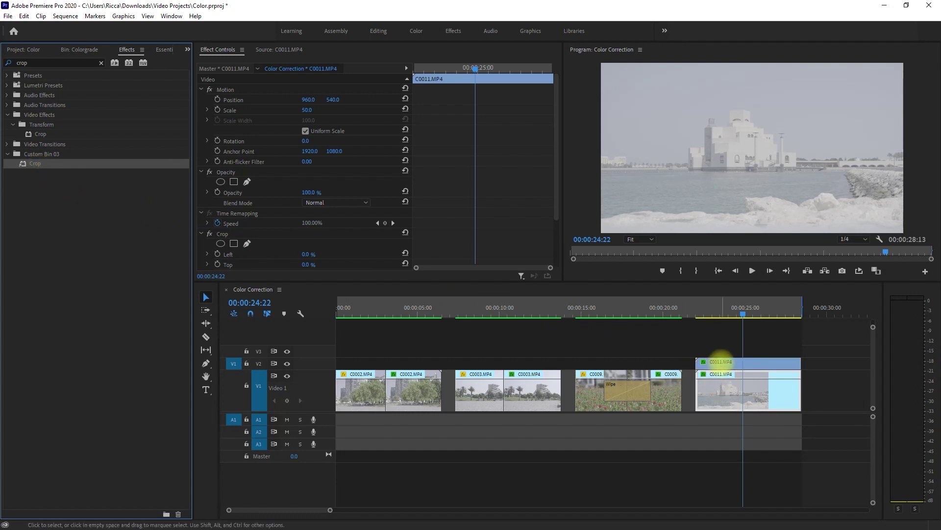
Step: Crop the upper C0011.MP4 clip by 25% on its left and right, and set its horizontal position to 1440
{"action": "left_click", "coordinate": [560, 159]}
{"action": "left_click_drag", "start_coordinate": [558, 168], "coordinate": [563, 242]}
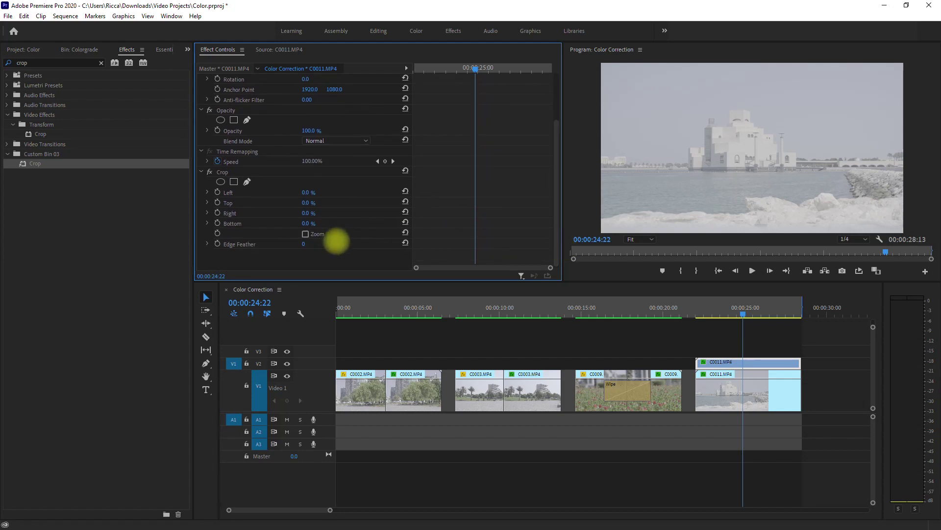
{"action": "left_click", "coordinate": [300, 190]}
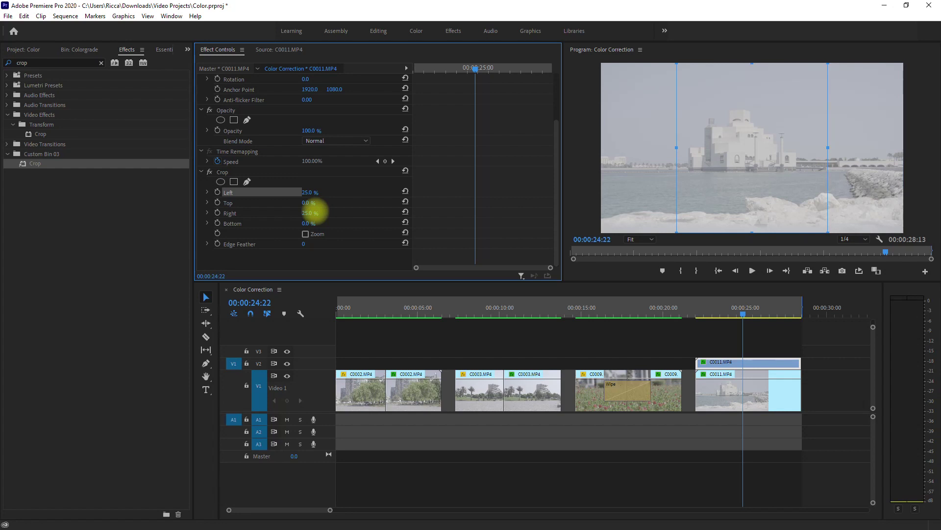
{"action": "scroll", "coordinate": [557, 203], "scroll_direction": "up", "scroll_amount": 3}
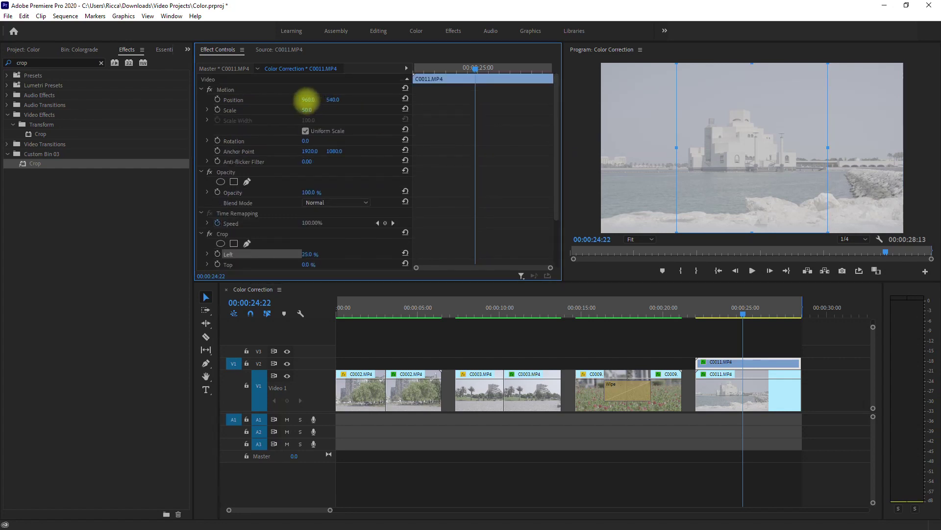
{"action": "left_click_drag", "start_coordinate": [307, 101], "coordinate": [554, 117]}
Step: Crop the lower C0011.MP4 clip by 25% on its left and right, and set its horizontal position to 481
{"action": "left_click", "coordinate": [734, 392]}
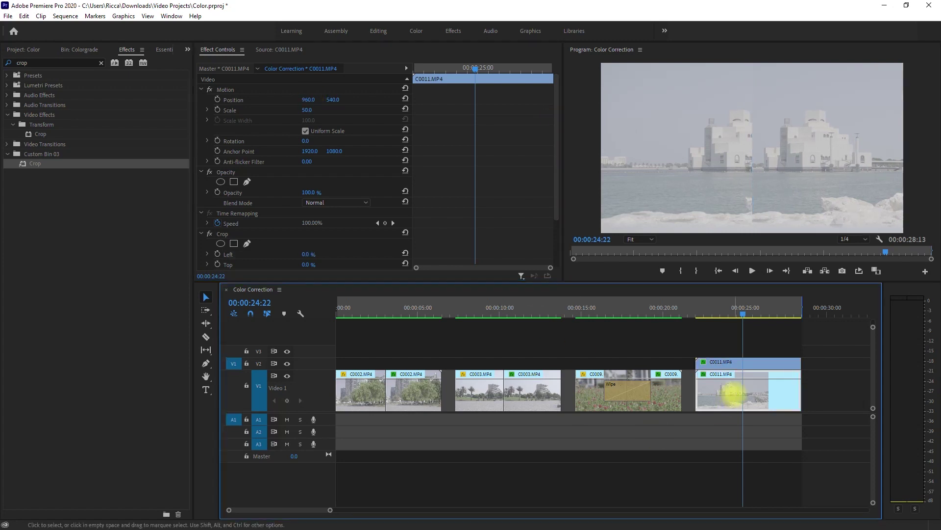
{"action": "scroll", "coordinate": [555, 206], "scroll_direction": "down", "scroll_amount": 2}
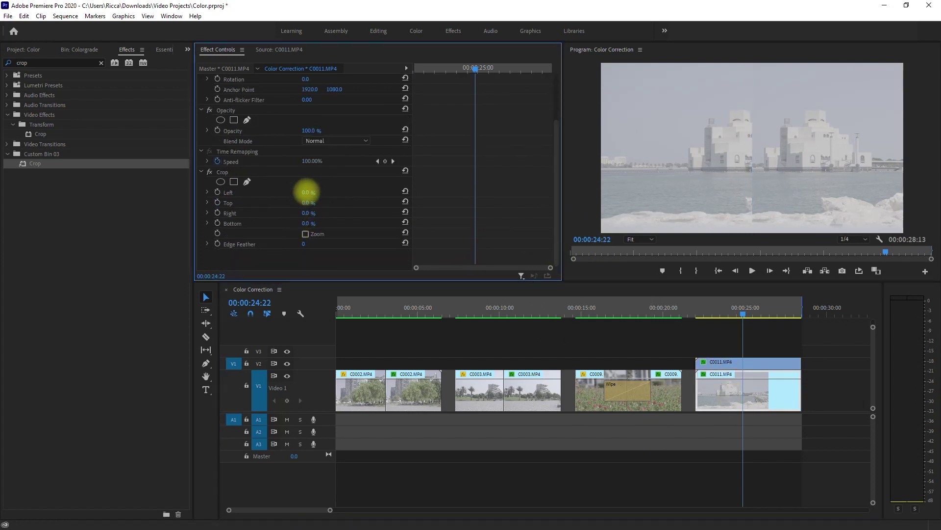
{"action": "left_click", "coordinate": [305, 192]}
{"action": "type", "text": "25"}
{"action": "key", "text": "Return"}
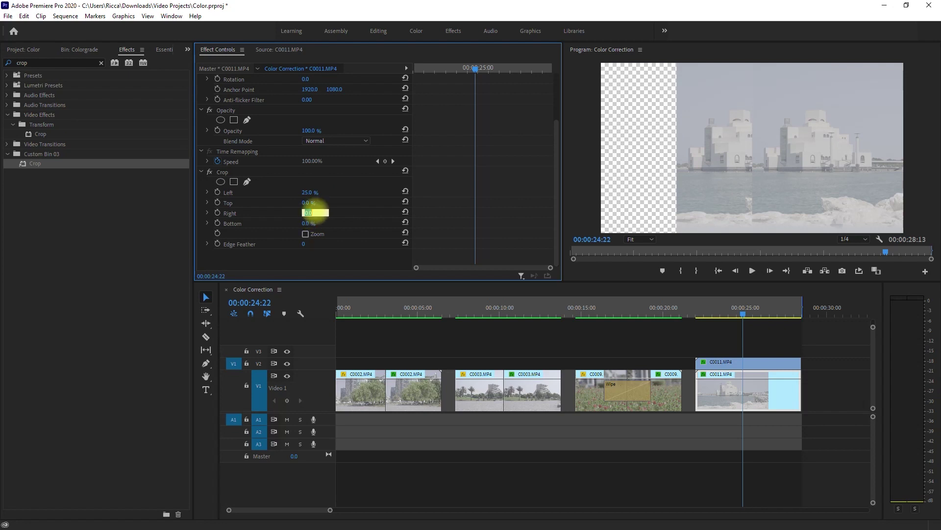
{"action": "scroll", "coordinate": [557, 180], "scroll_direction": "up", "scroll_amount": 2}
{"action": "left_click_drag", "start_coordinate": [308, 100], "coordinate": [72, 100]}
Step: Search the effects for "colorista" and apply Colorista IV to the upper C0011.MP4 clip on V2
{"action": "left_click", "coordinate": [785, 390]}
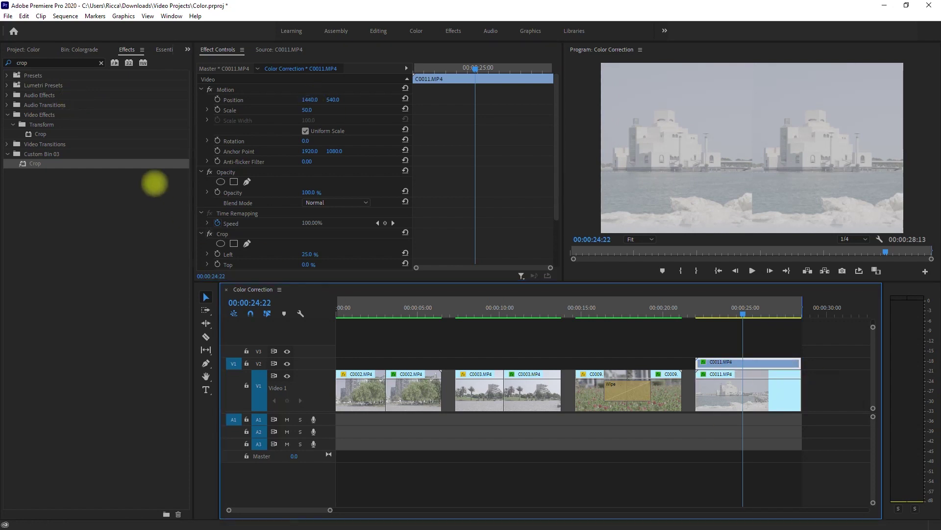
{"action": "left_click", "coordinate": [96, 62]}
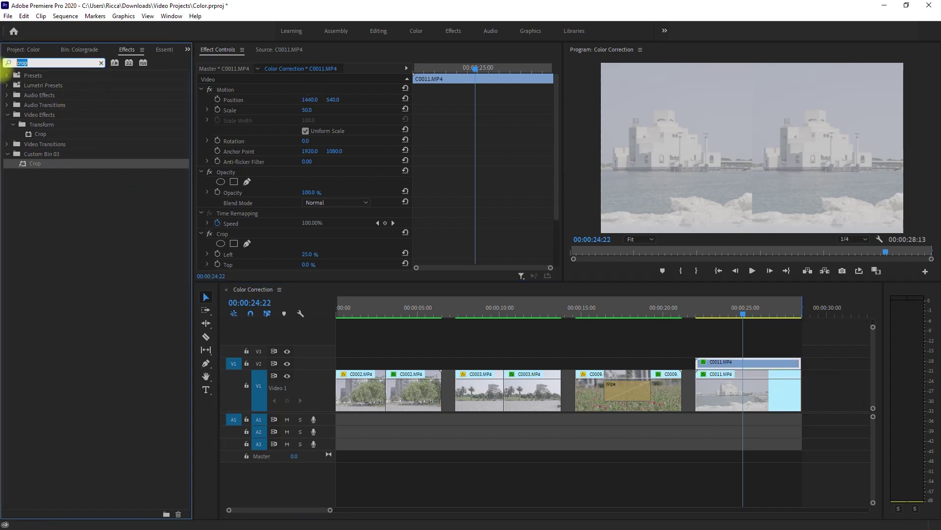
{"action": "type", "text": "colorista"}
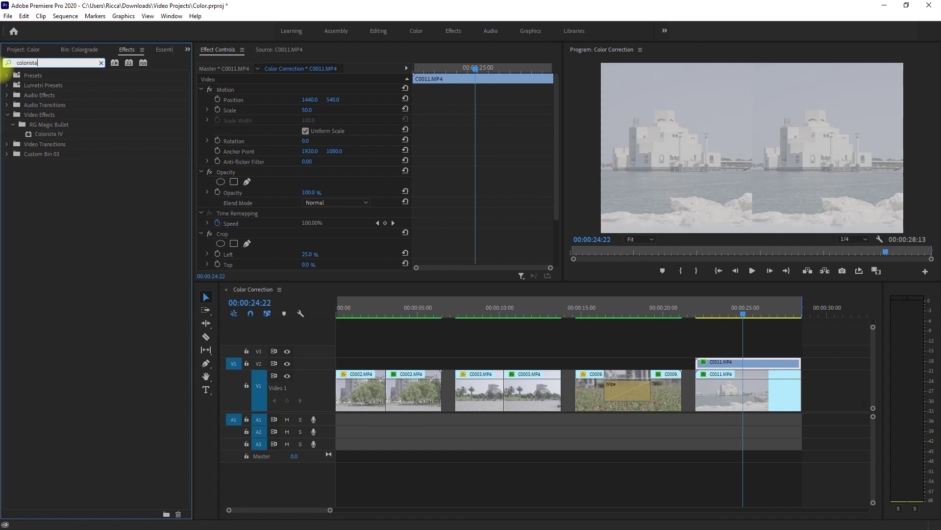
{"action": "left_click_drag", "start_coordinate": [49, 132], "coordinate": [753, 331]}
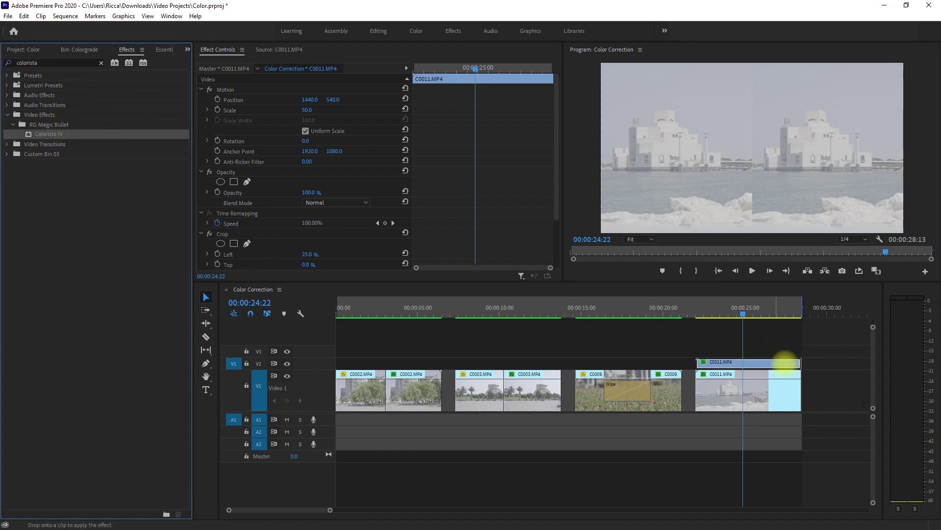
{"action": "left_click_drag", "start_coordinate": [792, 363], "coordinate": [787, 361]}
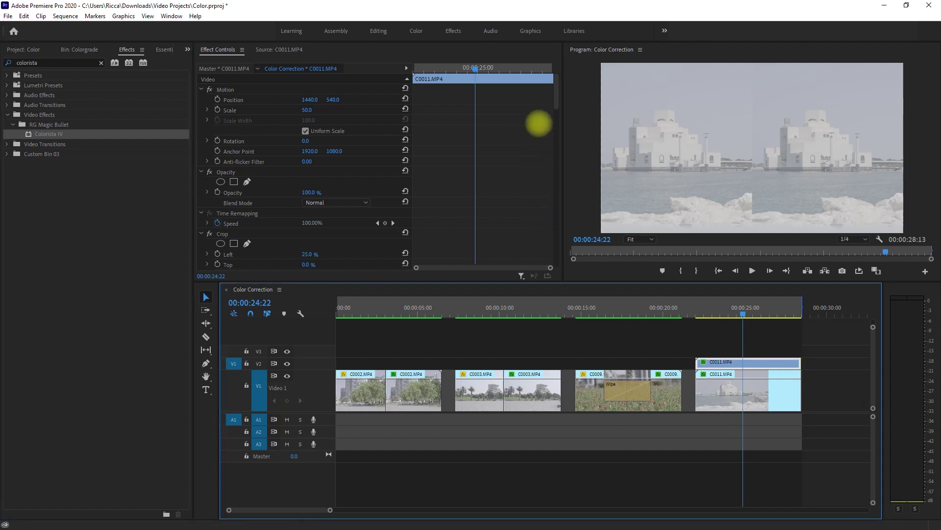
Step: Start Guided Color Correction on the upper C0011.MP4 clip and set its color space to log
{"action": "left_click_drag", "start_coordinate": [551, 100], "coordinate": [560, 145]}
{"action": "left_click", "coordinate": [362, 96]}
{"action": "left_click", "coordinate": [410, 343]}
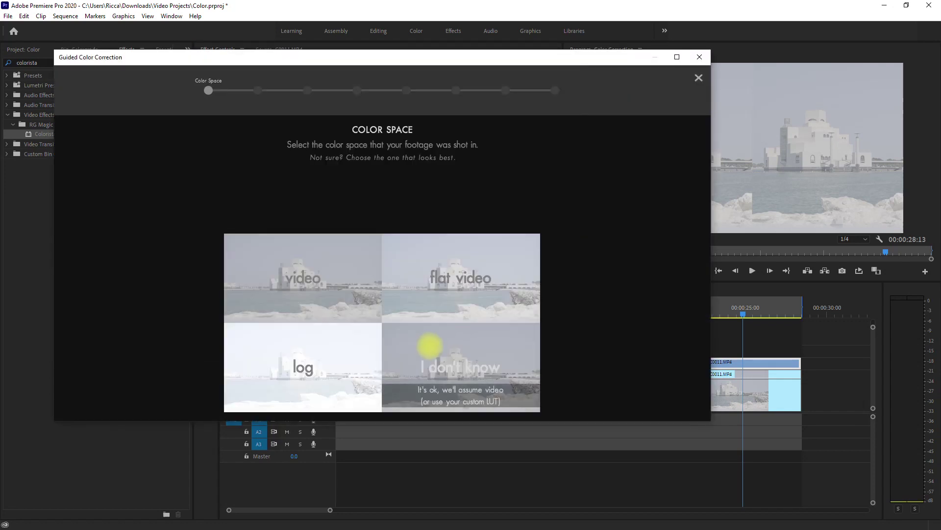
{"action": "left_click", "coordinate": [336, 354]}
{"action": "left_click", "coordinate": [482, 196]}
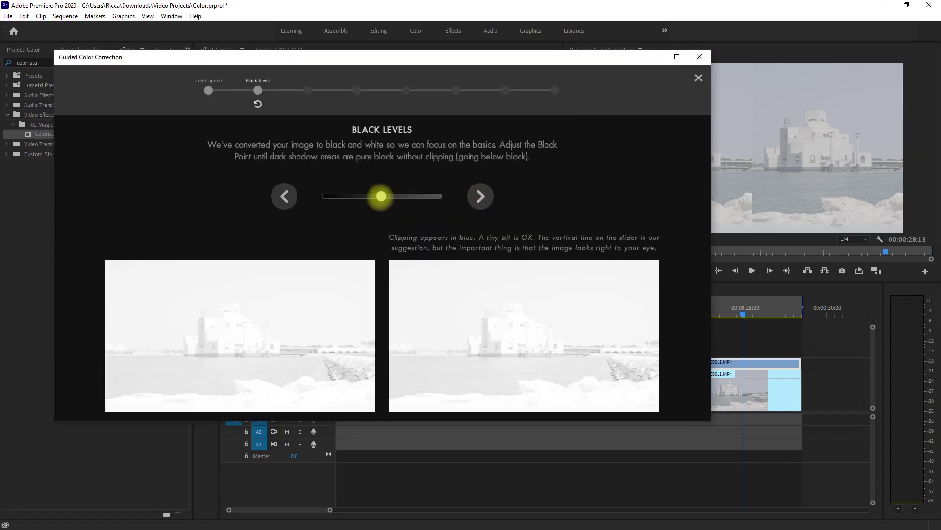
Step: Complete the remaining Guided Color Correction stages for the upper C0011.MP4 clip, from black levels through saturation and color balance
{"action": "left_click_drag", "start_coordinate": [377, 196], "coordinate": [425, 196]}
{"action": "left_click", "coordinate": [479, 195]}
{"action": "left_click", "coordinate": [468, 196]}
{"action": "left_click", "coordinate": [480, 196]}
{"action": "left_click", "coordinate": [481, 196]}
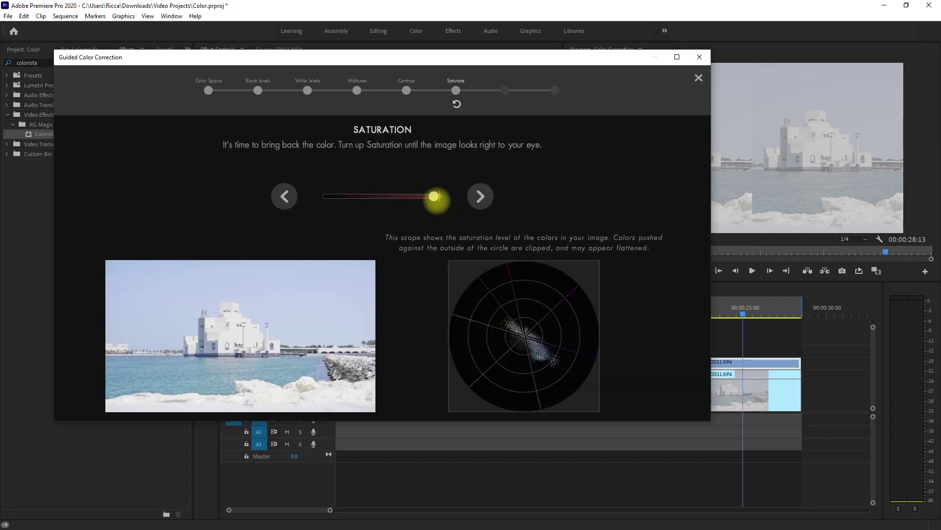
{"action": "left_click", "coordinate": [481, 196]}
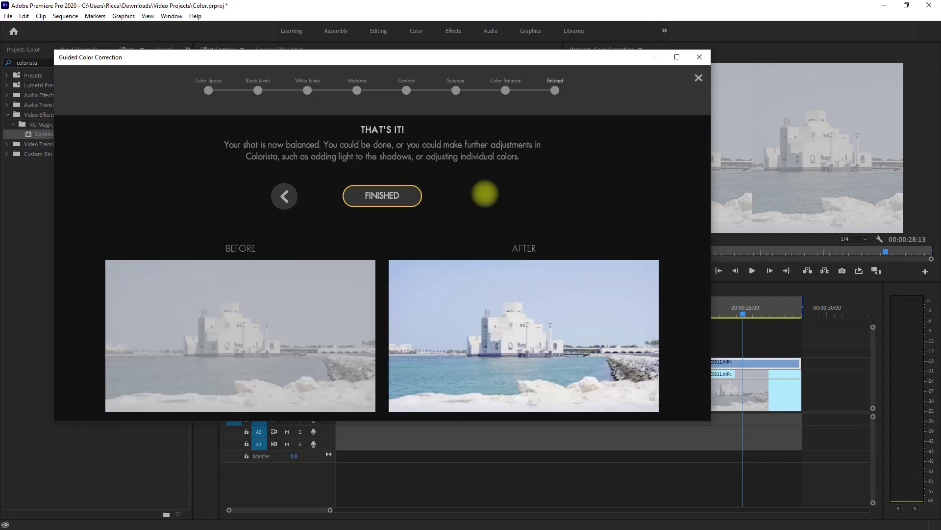
{"action": "left_click", "coordinate": [410, 194]}
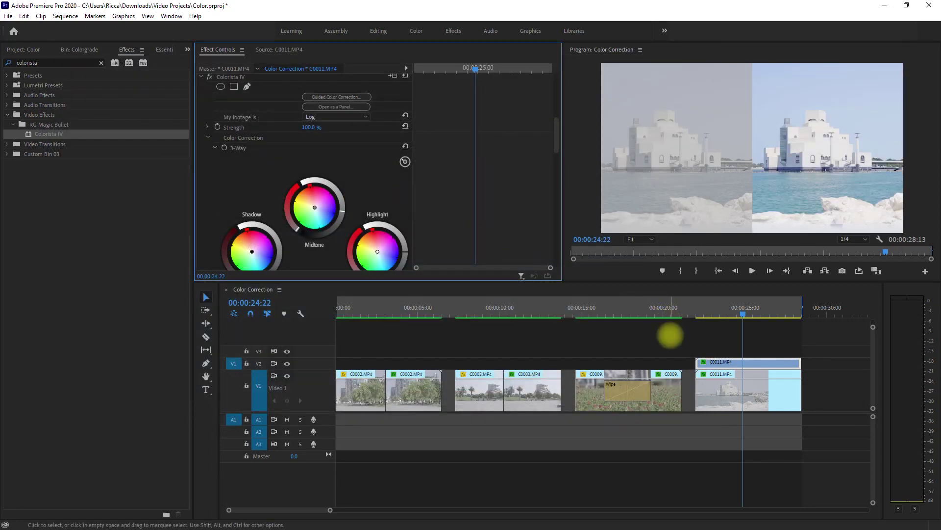
Step: Play the side-by-side C0011.MP4 comparison through to the end of the sequence
{"action": "left_click", "coordinate": [670, 336]}
{"action": "key", "text": "space"}
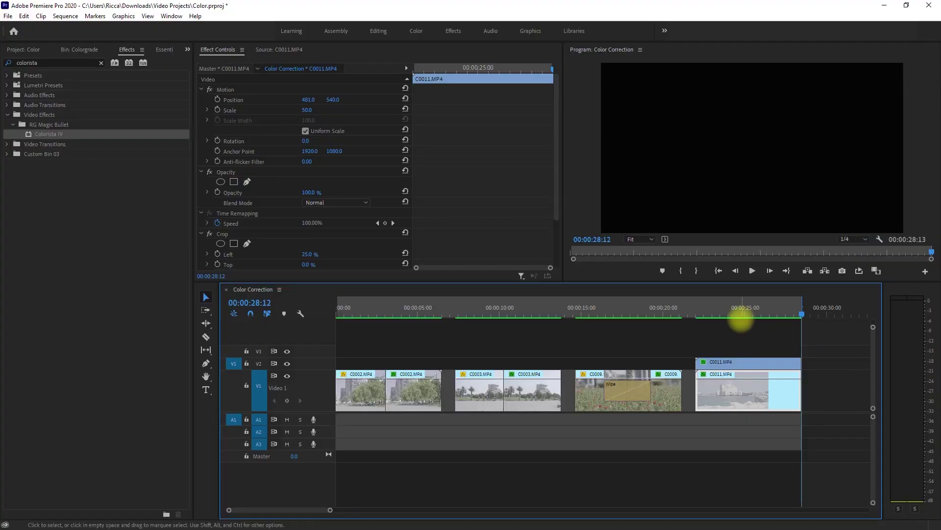
{"action": "left_click", "coordinate": [722, 310]}
Step: Play the whole Color Correction sequence from the beginning to review all before/after comparisons
{"action": "left_click", "coordinate": [363, 311]}
{"action": "key", "text": "Home"}
{"action": "left_click", "coordinate": [414, 487]}
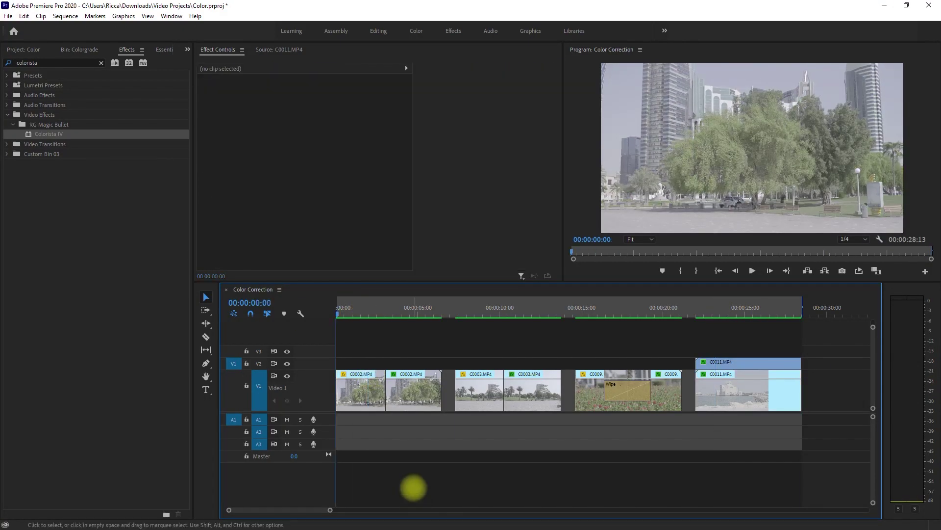
{"action": "key", "text": "space"}
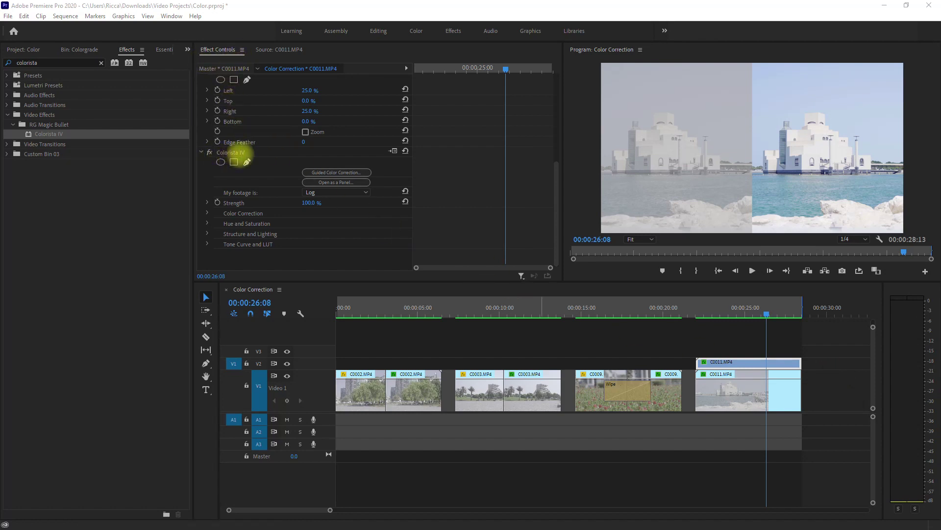
Step: Expand Colorista IV's Color Correction, Hue and Saturation, and Tone Curve and LUT groups on C0011.MP4 to examine their manual controls
{"action": "left_click", "coordinate": [207, 212]}
{"action": "scroll", "coordinate": [212, 210], "scroll_direction": "down", "scroll_amount": 5}
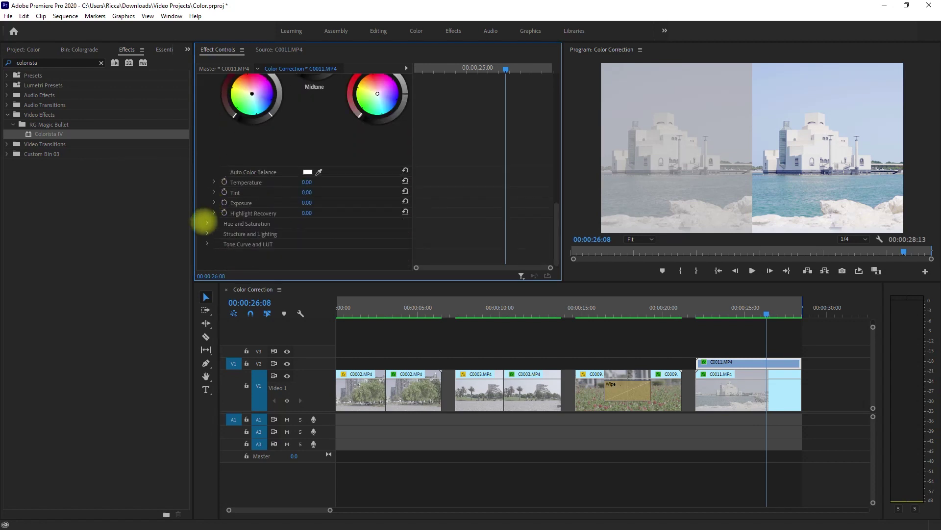
{"action": "left_click", "coordinate": [207, 224]}
{"action": "scroll", "coordinate": [226, 211], "scroll_direction": "down", "scroll_amount": 5}
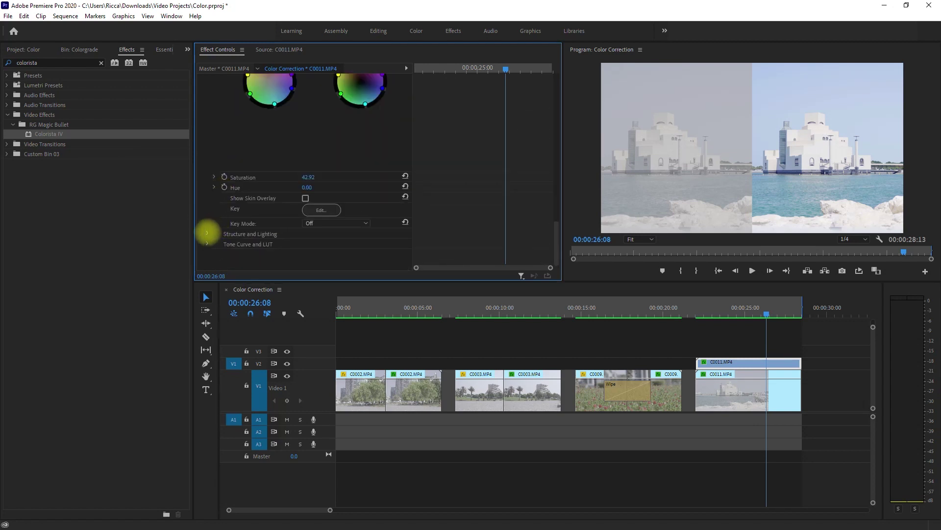
{"action": "scroll", "coordinate": [236, 250], "scroll_direction": "down", "scroll_amount": 2}
{"action": "left_click", "coordinate": [207, 244]}
{"action": "scroll", "coordinate": [208, 236], "scroll_direction": "down", "scroll_amount": 1}
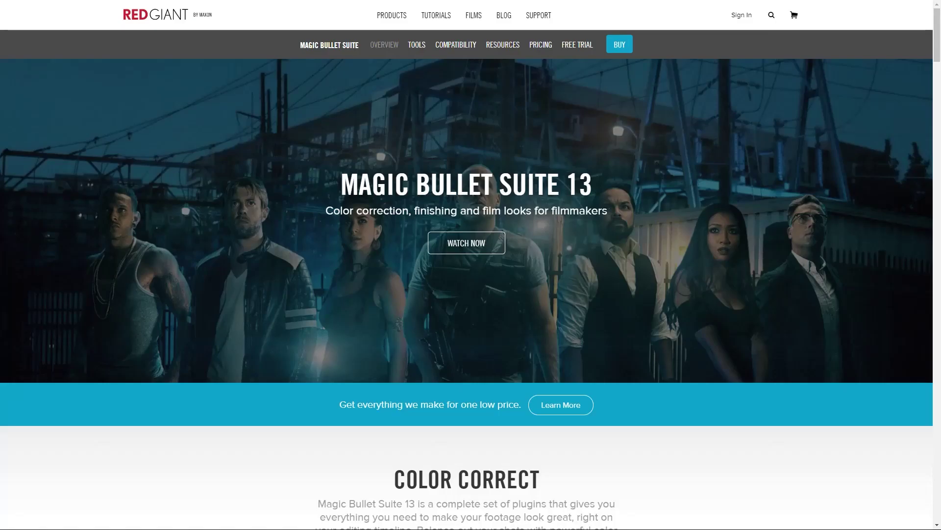
Step: Switch to the Red Giant website and examine the Magic Bullet Suite 13 page from its overview through the list of tools
{"action": "scroll", "coordinate": [466, 294], "scroll_direction": "down", "scroll_amount": 8}
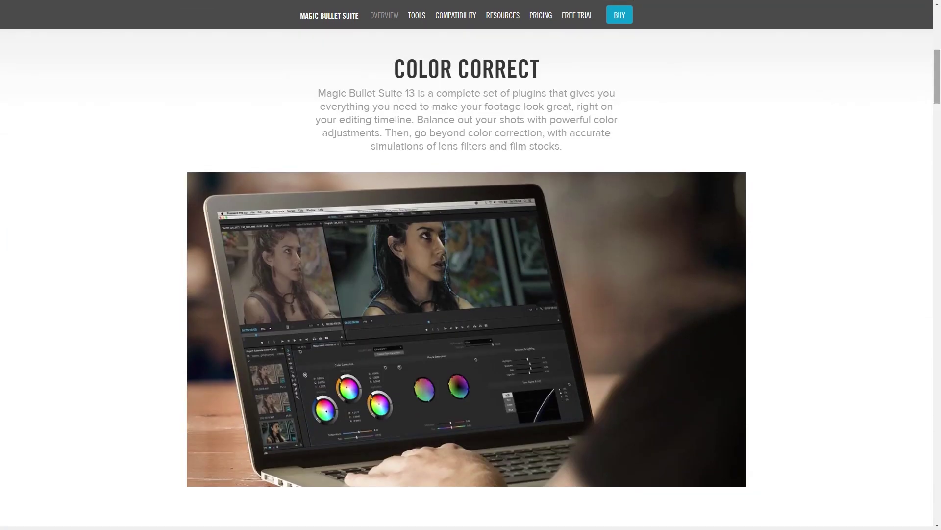
{"action": "scroll", "coordinate": [466, 294], "scroll_direction": "down", "scroll_amount": 10}
{"action": "scroll", "coordinate": [466, 294], "scroll_direction": "down", "scroll_amount": 10}
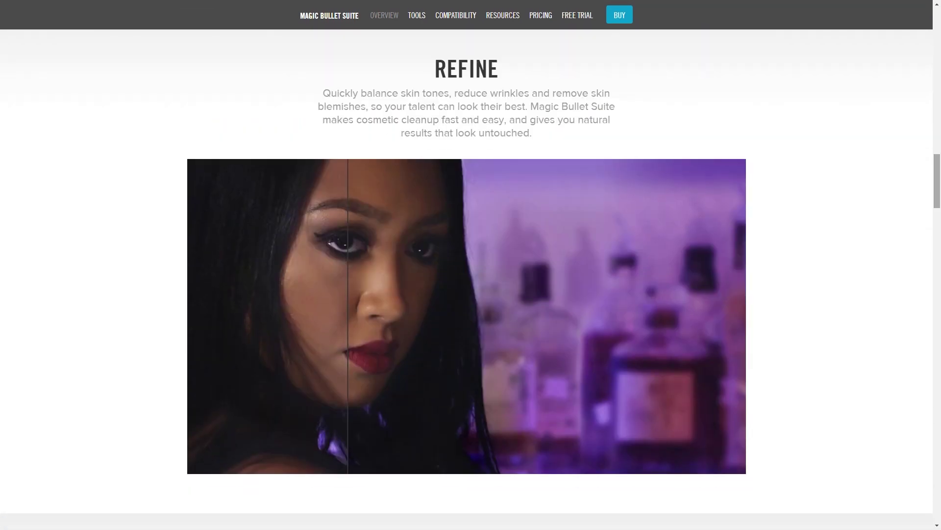
{"action": "scroll", "coordinate": [467, 294], "scroll_direction": "down", "scroll_amount": 10}
{"action": "scroll", "coordinate": [467, 294], "scroll_direction": "down", "scroll_amount": 10}
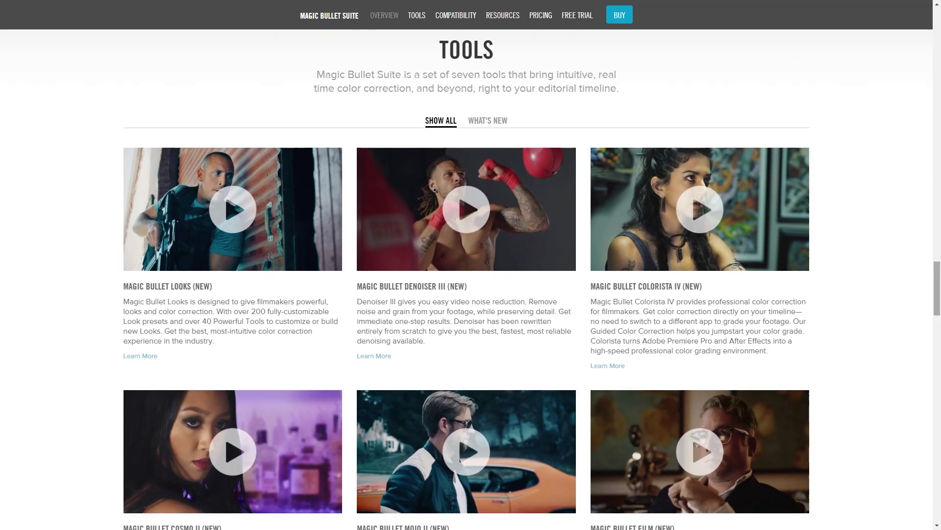
{"action": "scroll", "coordinate": [466, 294], "scroll_direction": "down", "scroll_amount": 2}
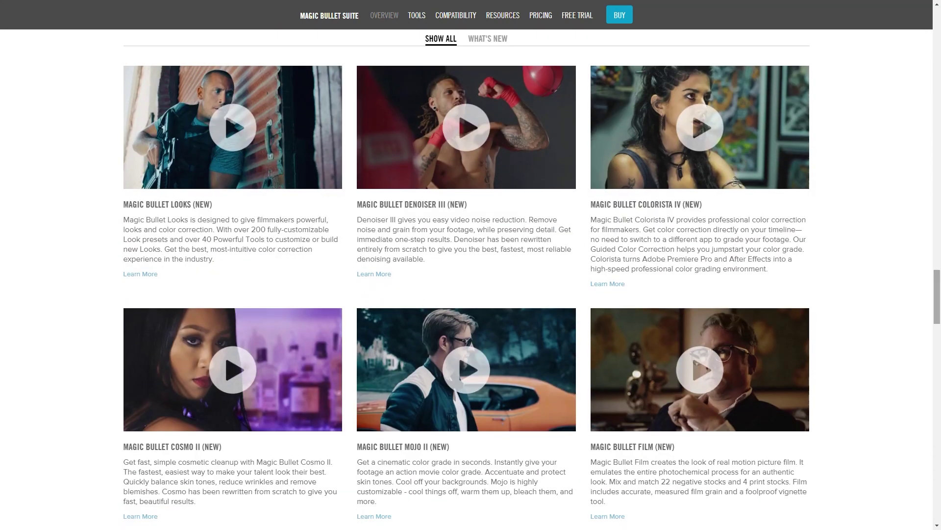
{"action": "scroll", "coordinate": [466, 294], "scroll_direction": "down", "scroll_amount": 5}
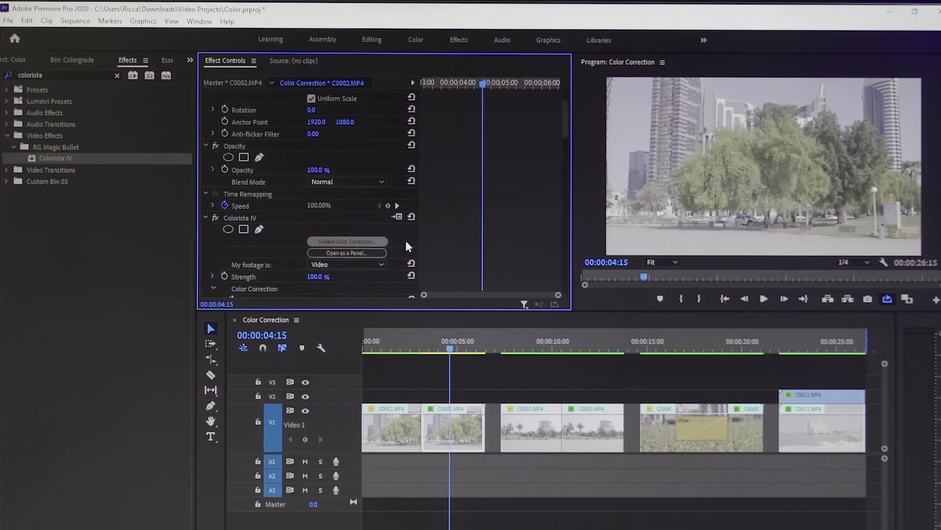
Step: Switch to Premiere Pro, open Guided Color Correction for the second half of C0002.MP4, and continue past its introduction
{"action": "left_click", "coordinate": [405, 241]}
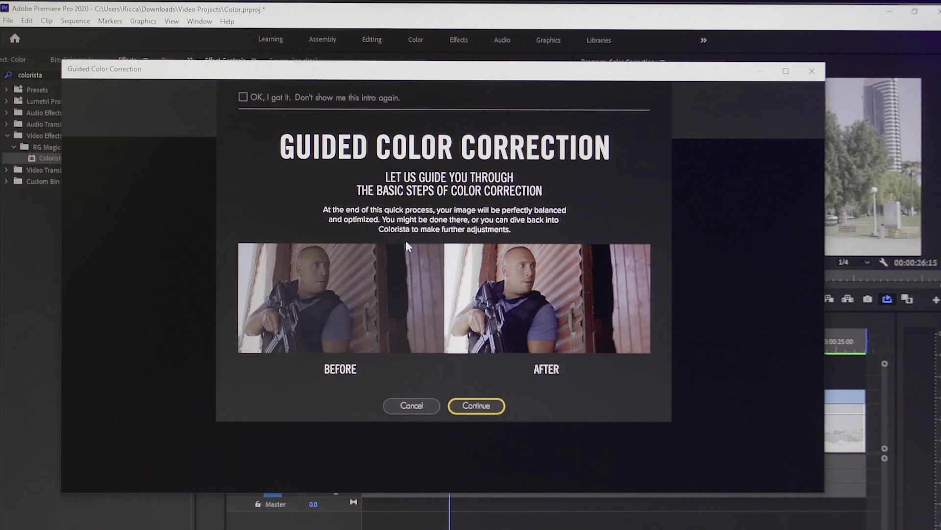
{"action": "left_click", "coordinate": [475, 405]}
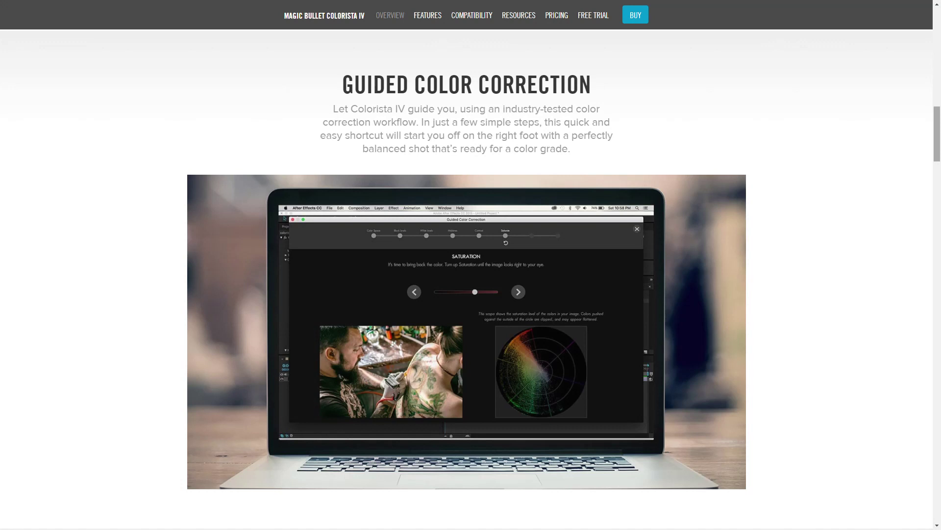
Step: Switch to the Magic Bullet Colorista IV web page and examine the content around its Guided Color Correction section
{"action": "scroll", "coordinate": [466, 278], "scroll_direction": "down", "scroll_amount": 10}
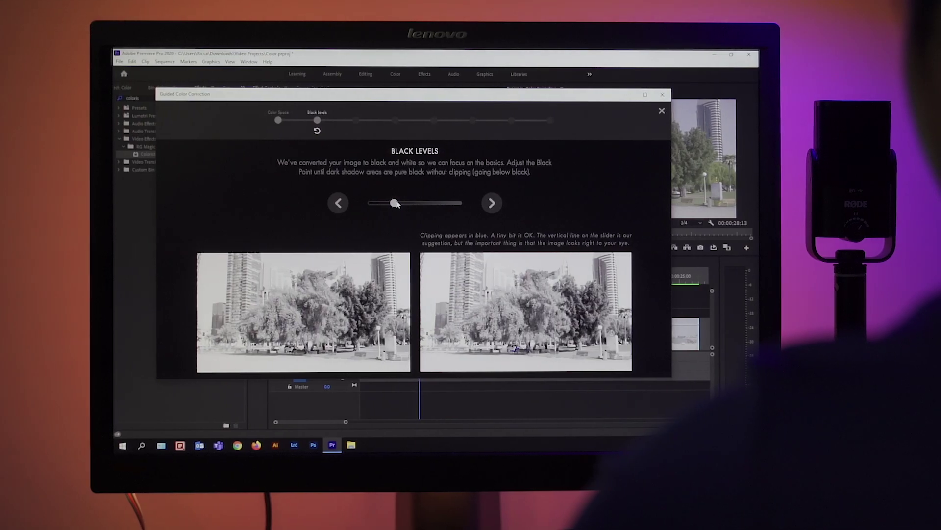
{"action": "left_click_drag", "start_coordinate": [393, 204], "coordinate": [402, 205]}
{"action": "left_click", "coordinate": [473, 203]}
{"action": "left_click", "coordinate": [459, 203]}
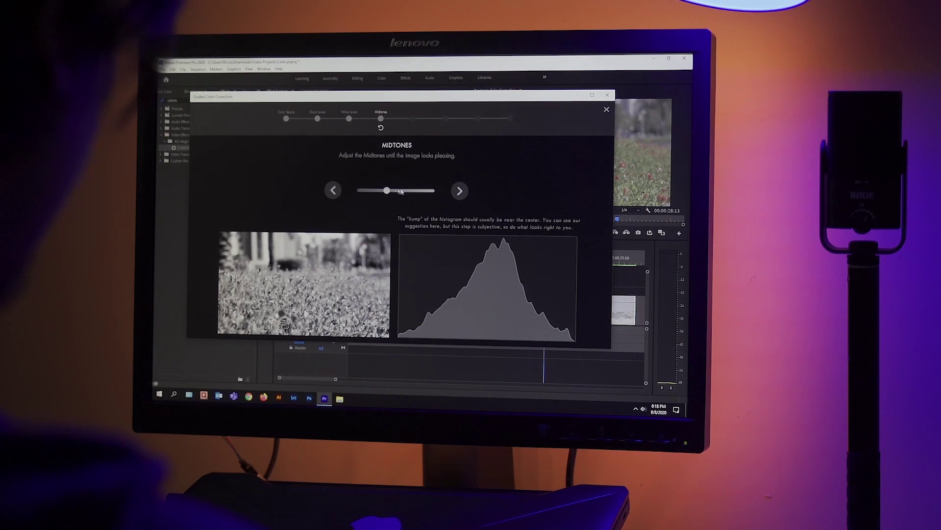
{"action": "left_click", "coordinate": [459, 190]}
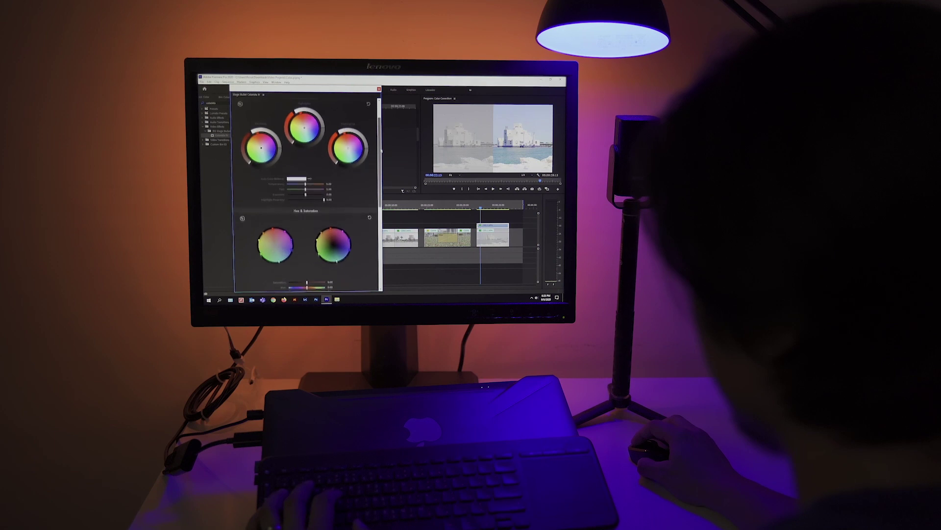
{"action": "left_click_drag", "start_coordinate": [382, 150], "coordinate": [379, 168]}
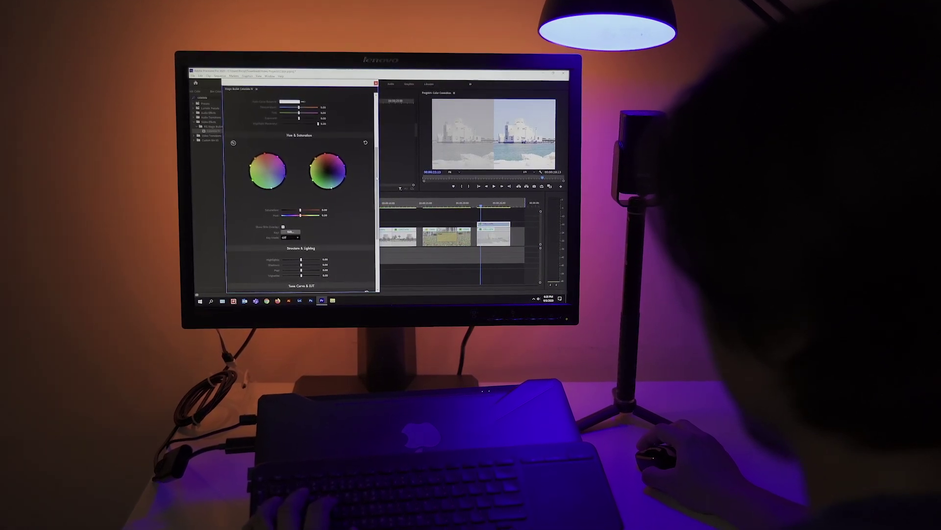